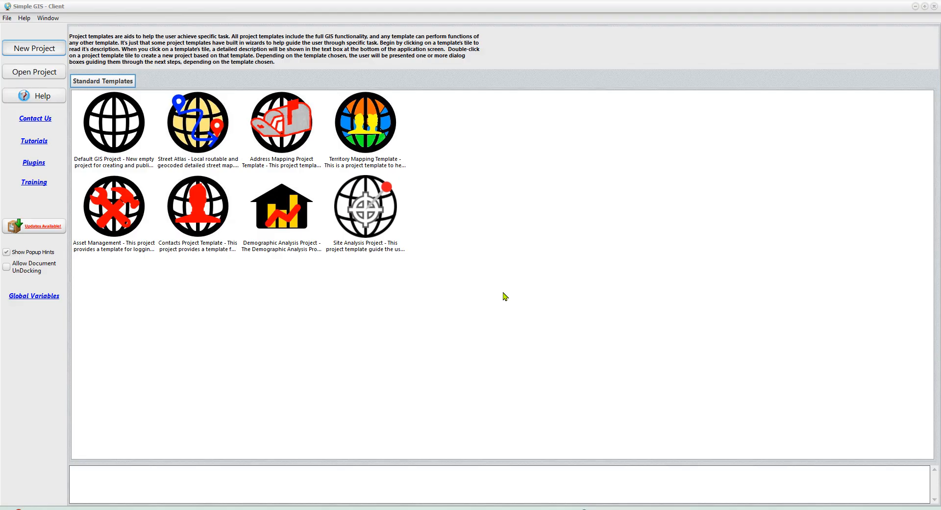
Step: Create a project from the Site Analysis template, name it "My Site Analysis" and continue to the state selection
left_click(38, 51)
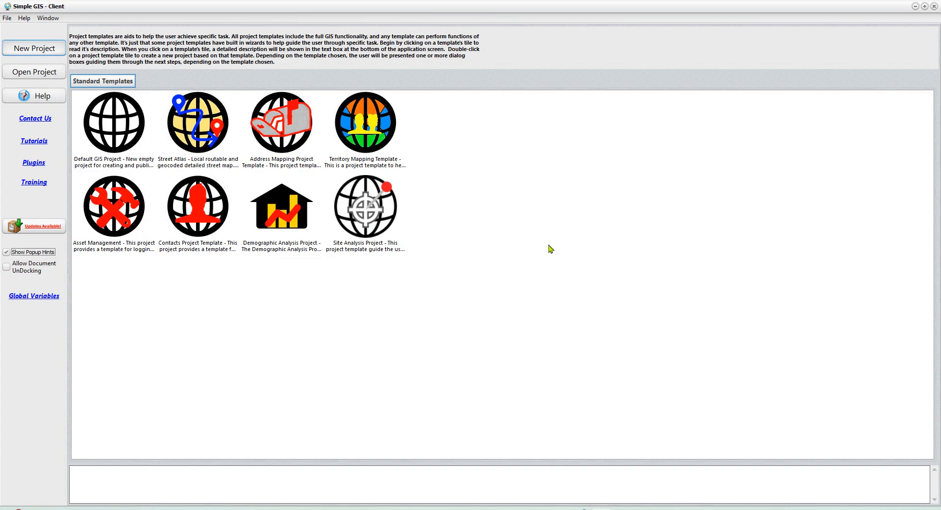
double_click(368, 217)
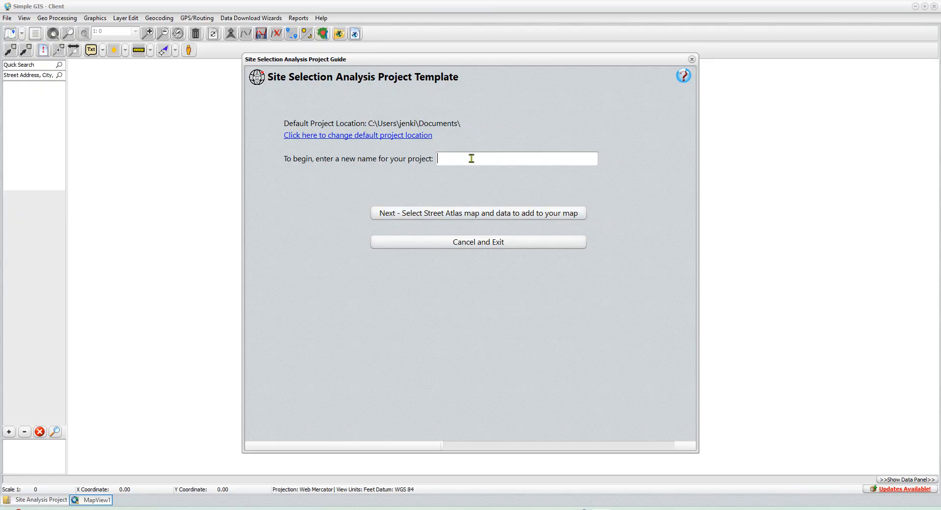
type("My Site Analysis")
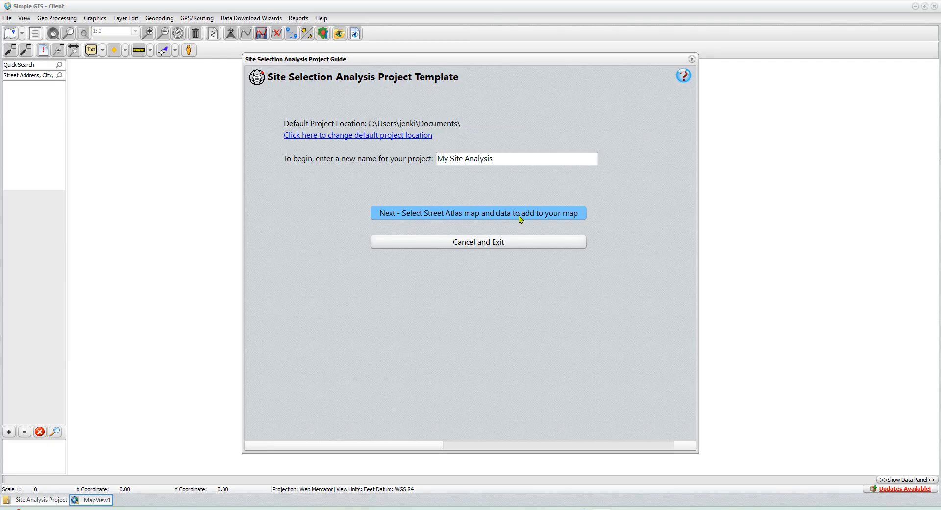
left_click(505, 217)
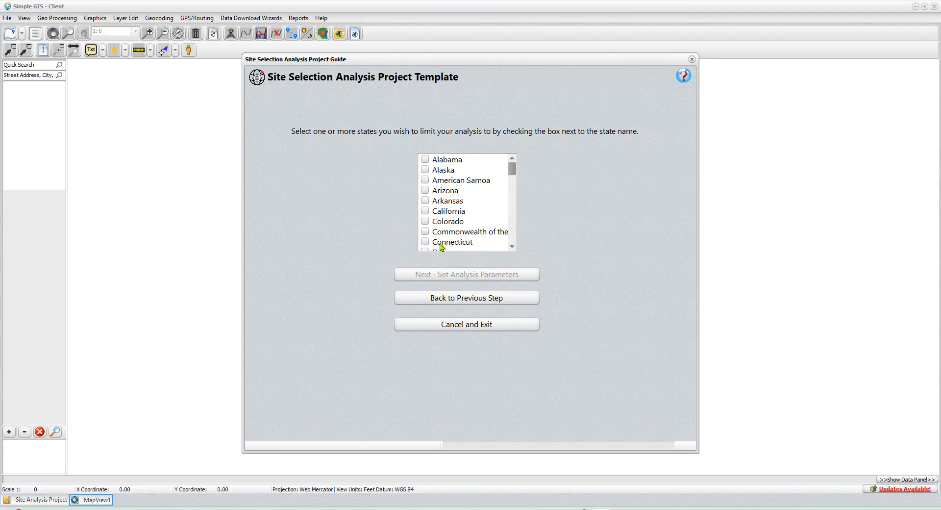
Step: Limit the analysis to Georgia only and continue to the analysis parameters
mouse_move(513, 175)
left_mouse_down()
mouse_move(514, 229)
mouse_move(516, 183)
left_mouse_up()
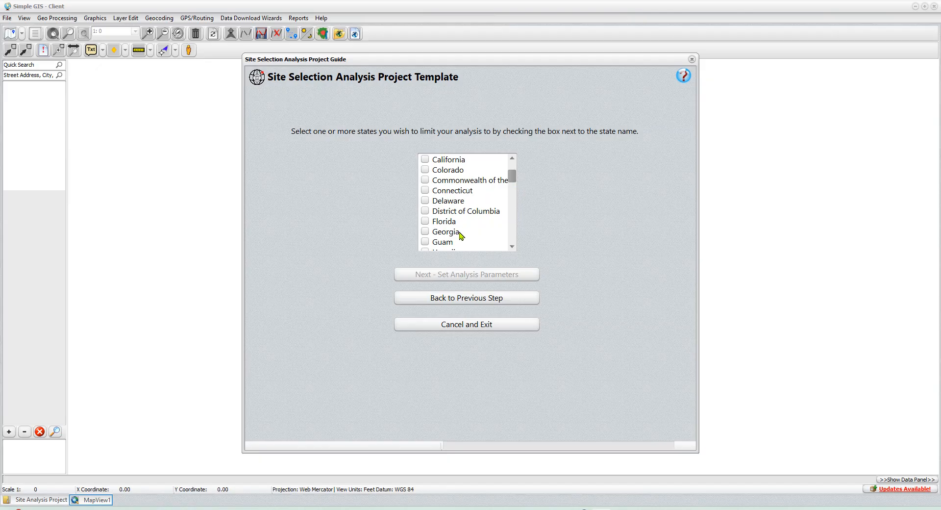
left_click(427, 233)
left_click(425, 221)
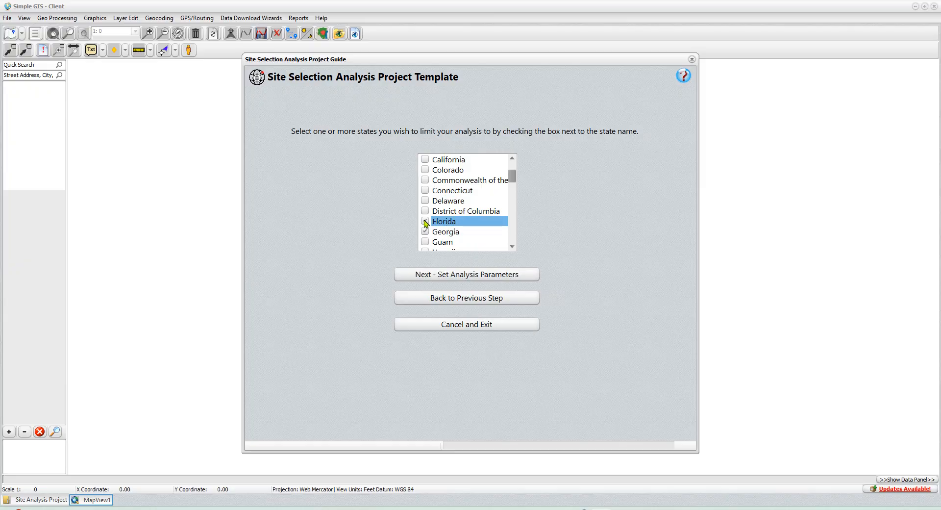
left_click(425, 211)
left_click(426, 221)
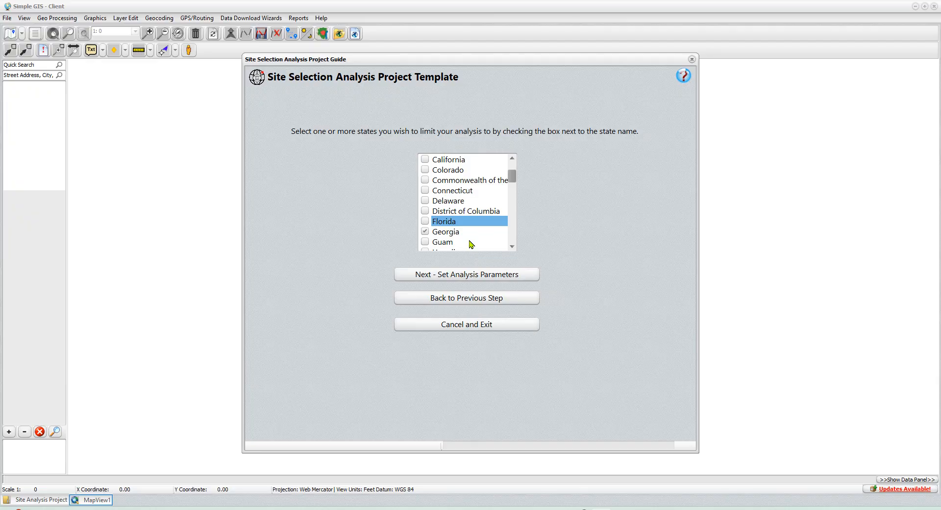
left_click(468, 275)
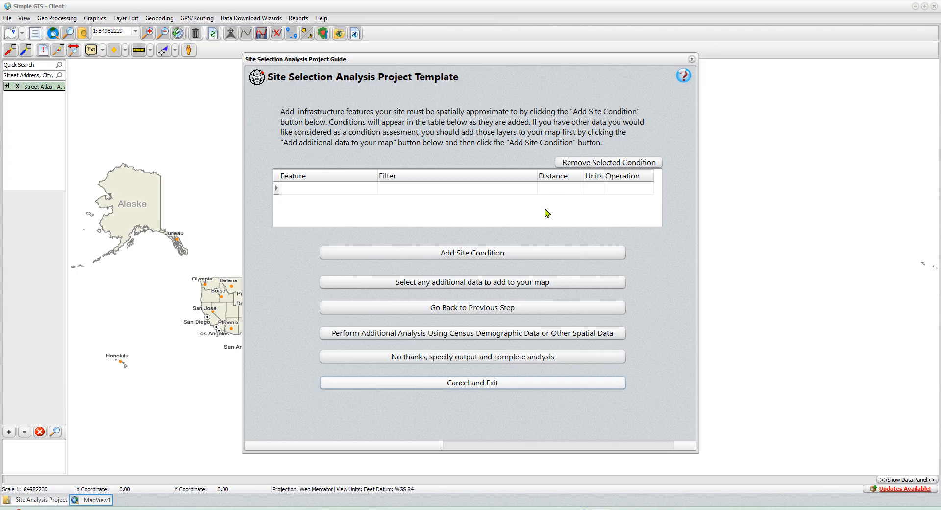
Step: Start a site condition for Cities/Towns with a population range from 1000000 to 20000000
left_click(463, 259)
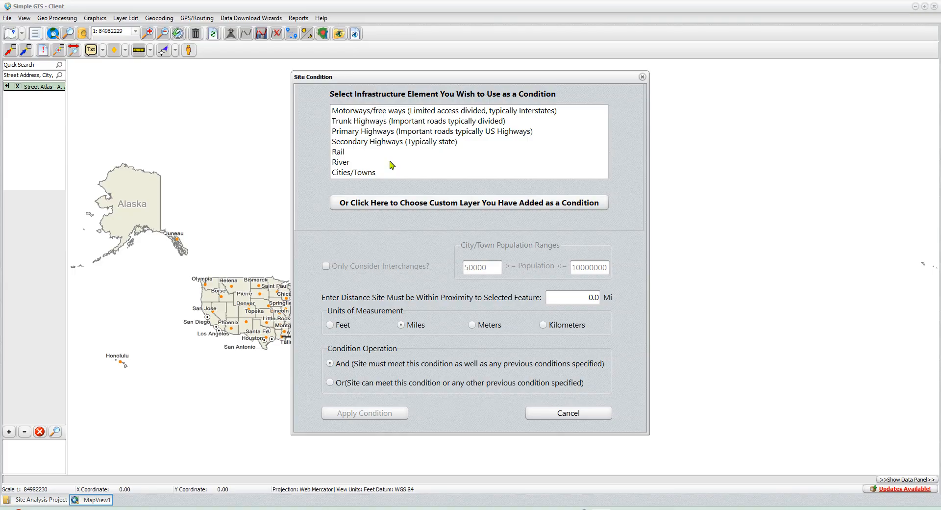
left_click(367, 178)
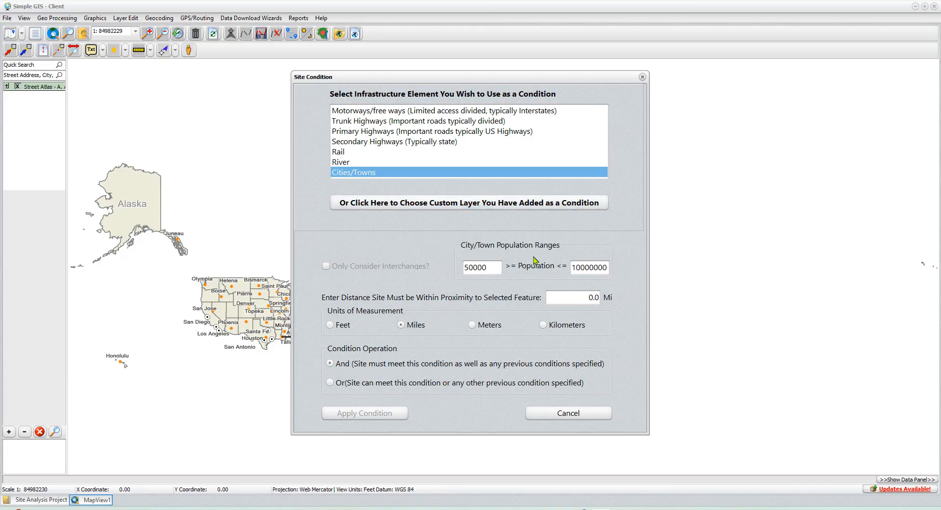
double_click(490, 269)
type("1000000")
left_click_drag(576, 269, 566, 270)
type("2")
left_click(495, 267)
key("BackSpace")
type("0")
Step: Set the condition's proximity distance to 10 miles and apply the condition
left_click(573, 297)
type("10")
left_click(343, 326)
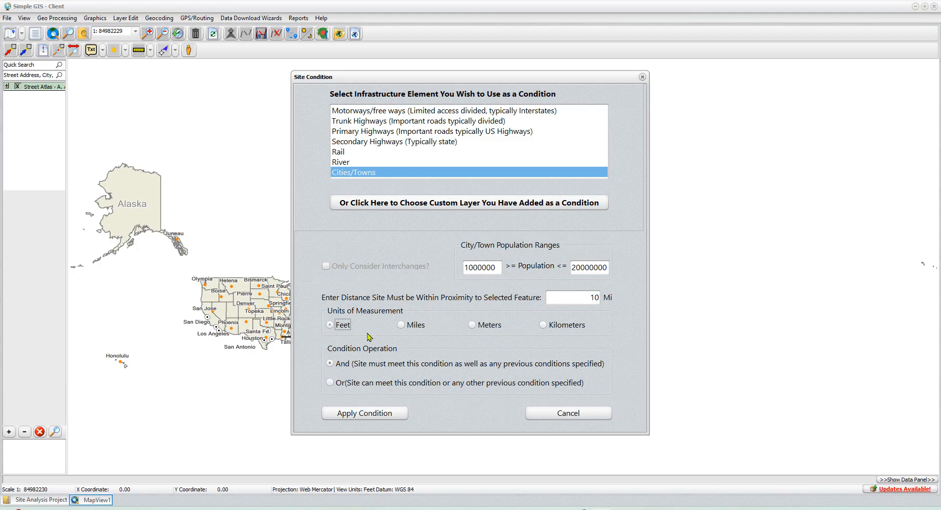
left_click(415, 328)
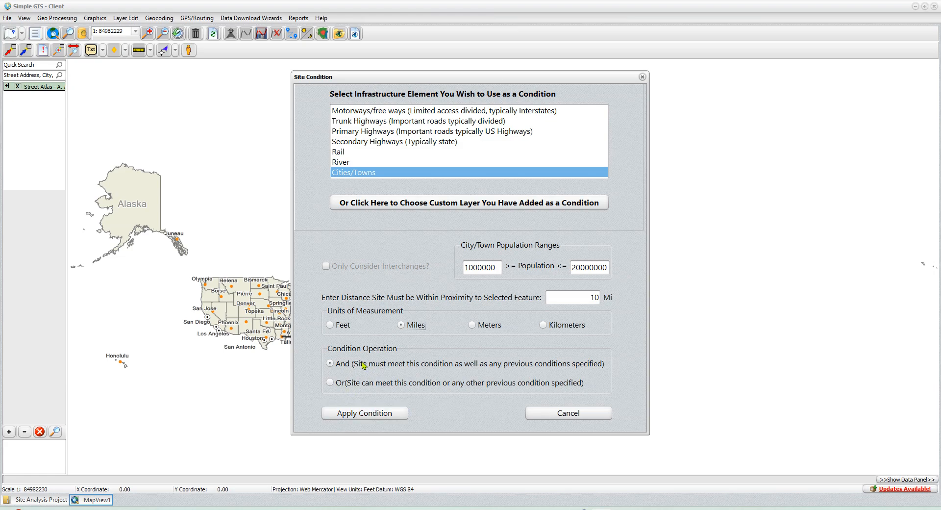
left_click(364, 414)
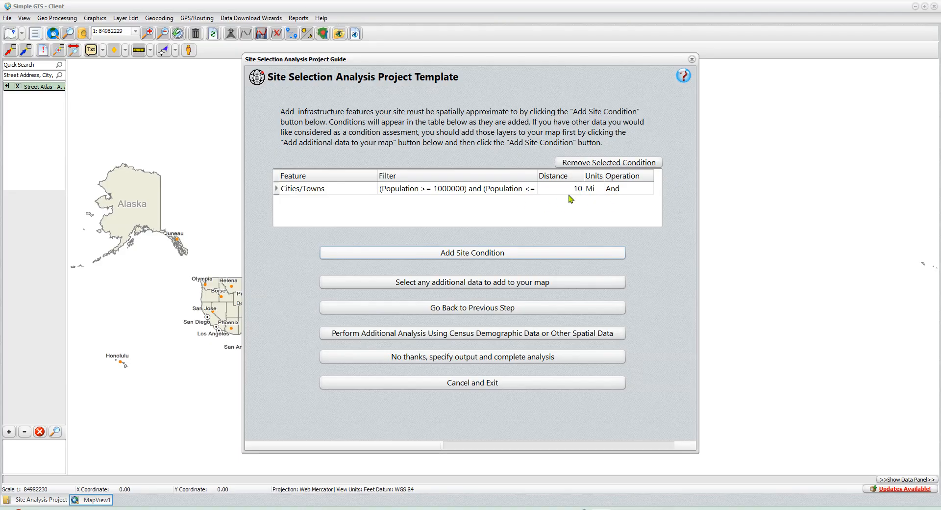
Step: Start a second Cities/Towns site condition with a population range from 500000 to 999999
left_click(464, 256)
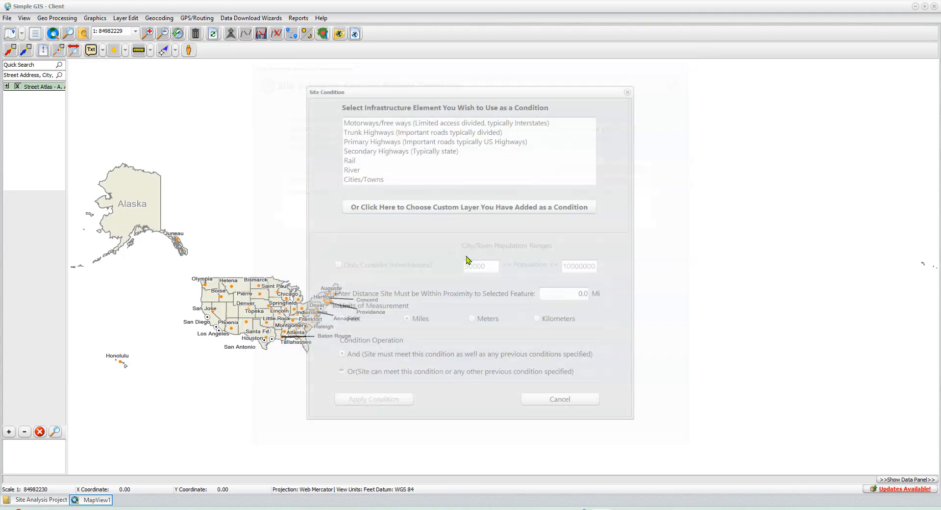
left_click(363, 175)
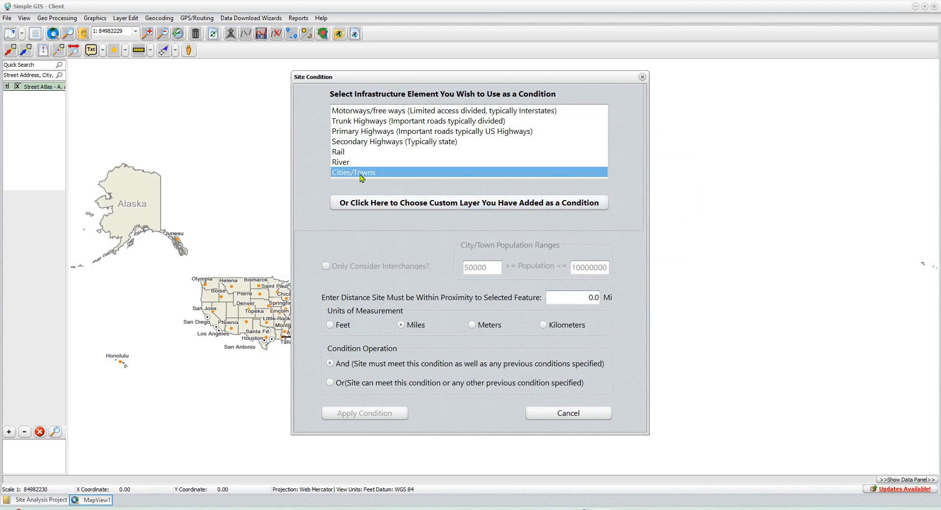
left_click(486, 267)
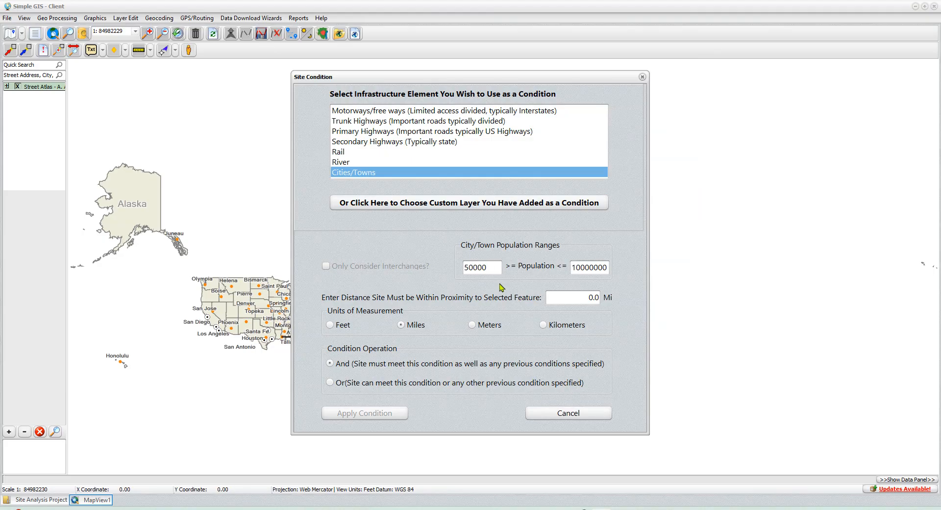
type("0")
left_click_drag(572, 268, 638, 267)
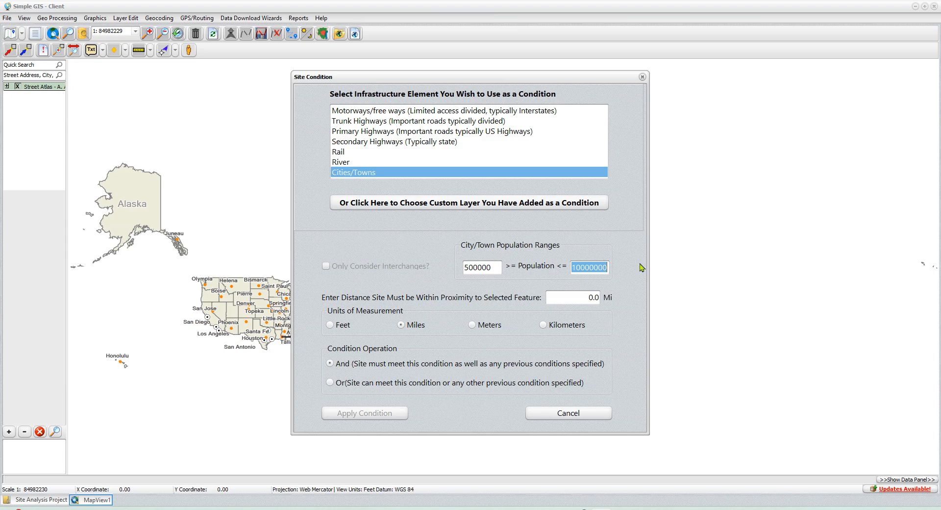
type("999999")
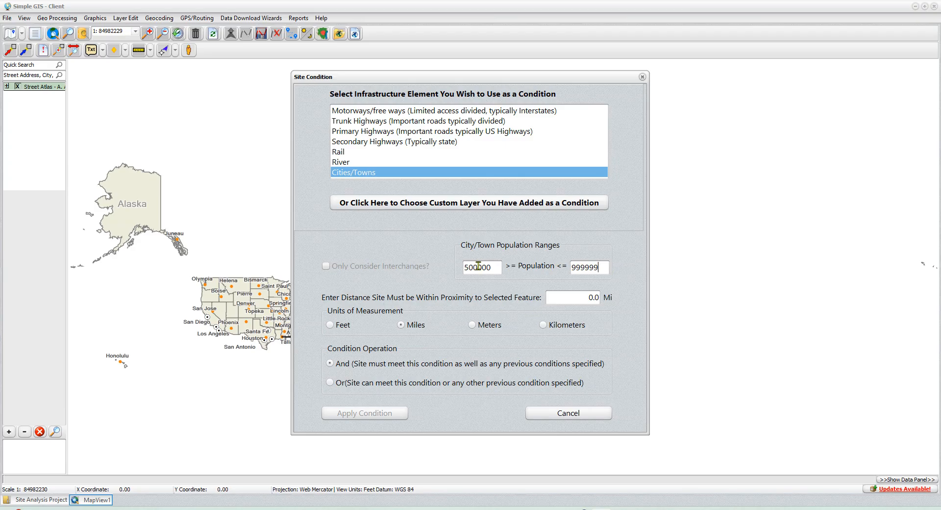
Step: Set the proximity distance to 7 miles, choose the Or condition operation and apply the condition
left_click(553, 294)
type("7")
left_click(333, 385)
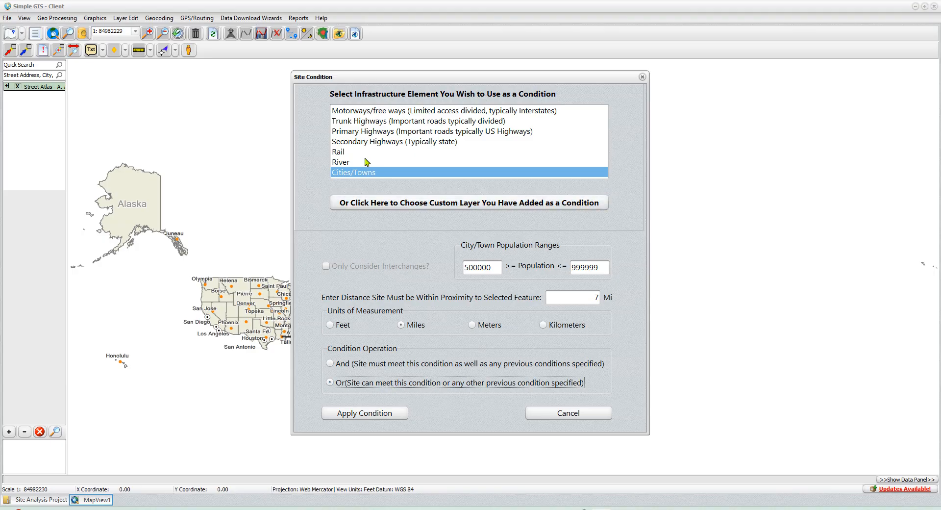
left_click(384, 416)
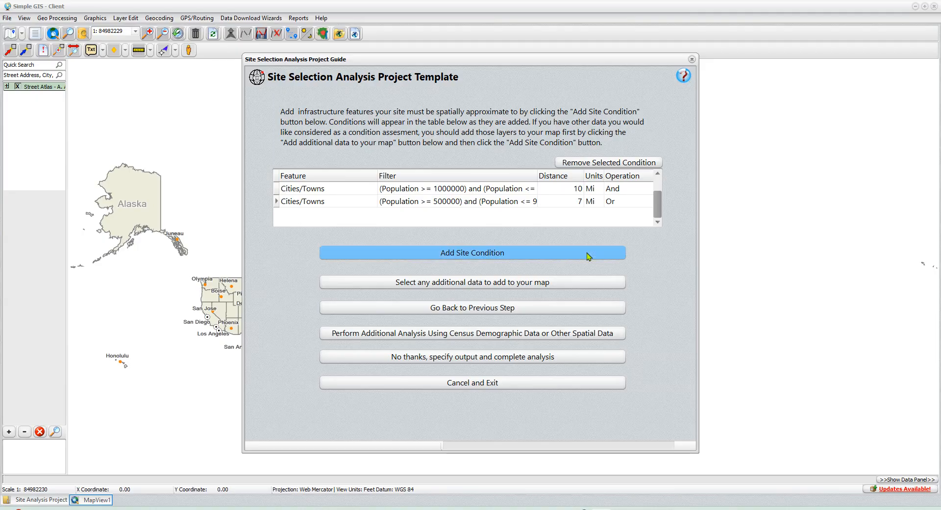
Step: Start a third Cities/Towns site condition with a population range from 100000 to 499999
left_click(492, 256)
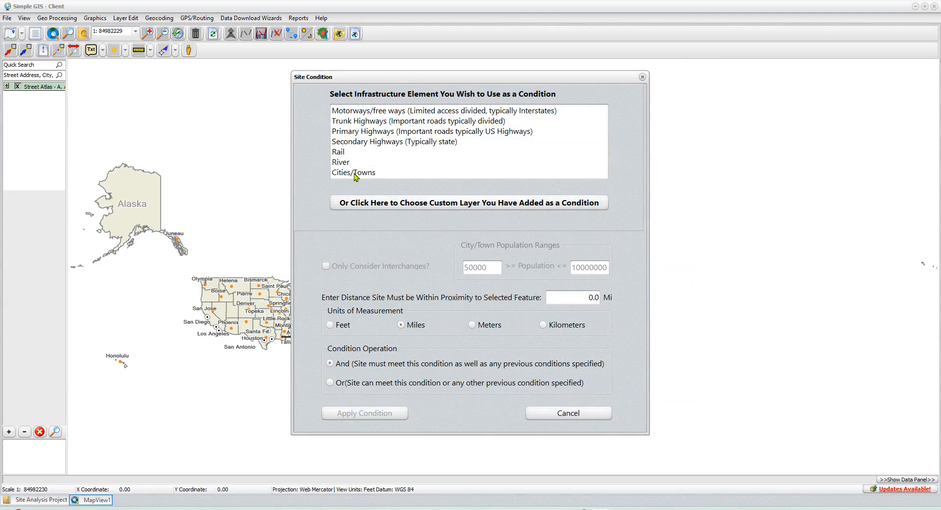
left_click(354, 172)
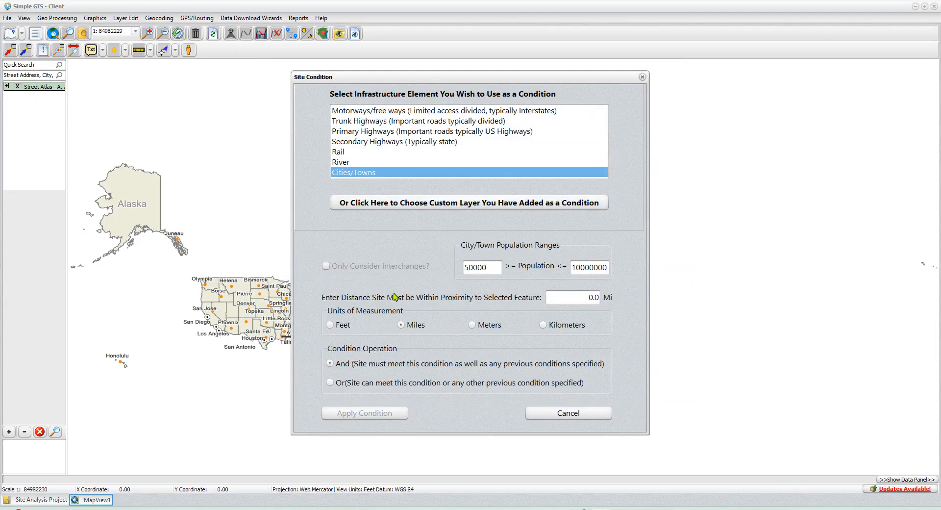
double_click(493, 270)
type("1")
double_click(573, 267)
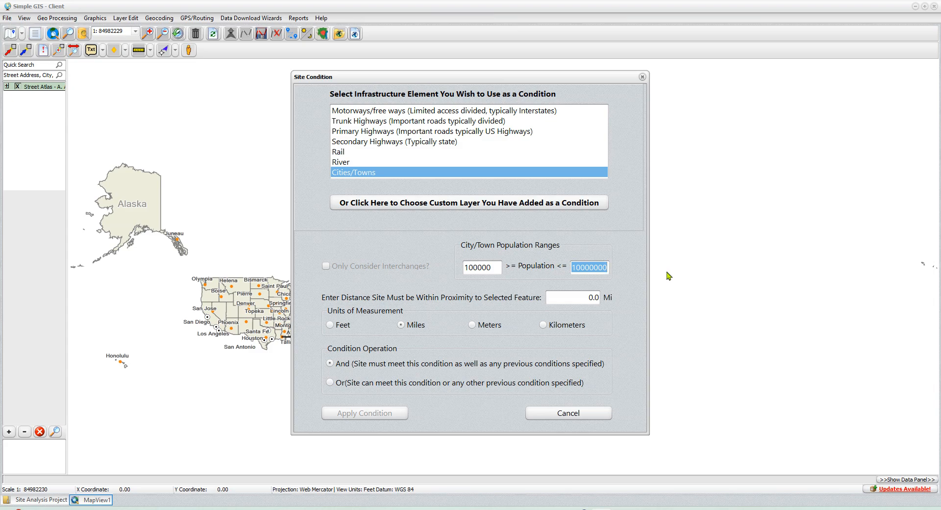
type("499999")
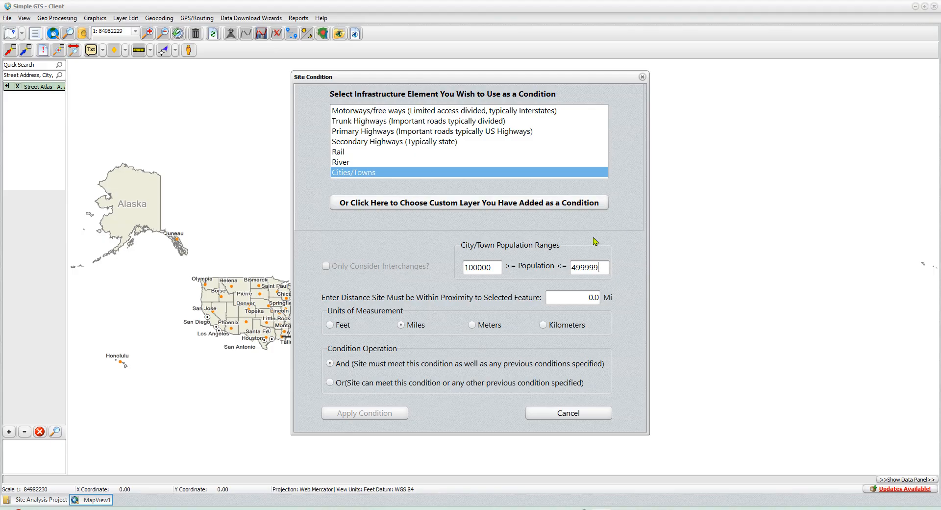
Step: Set the proximity distance to 3 miles, choose the Or condition operation and apply the condition
double_click(569, 295)
type("3")
left_click(369, 386)
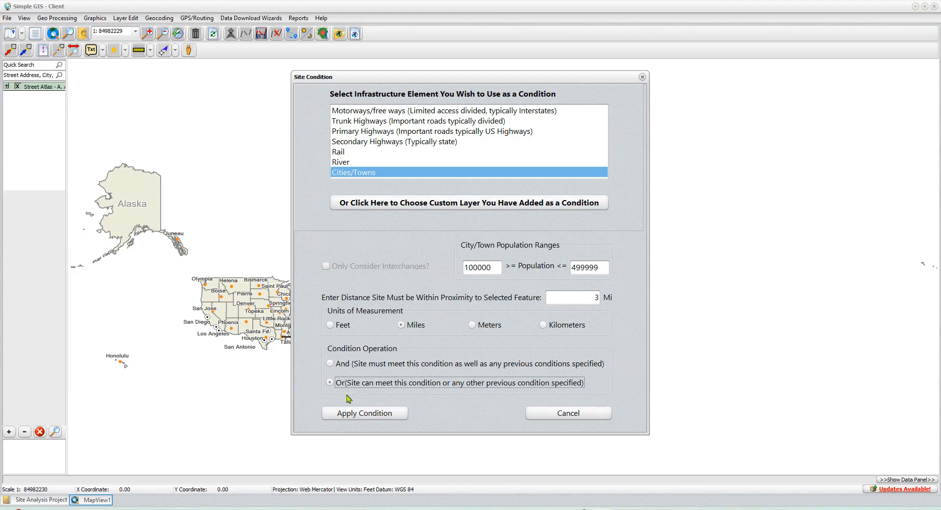
left_click(365, 415)
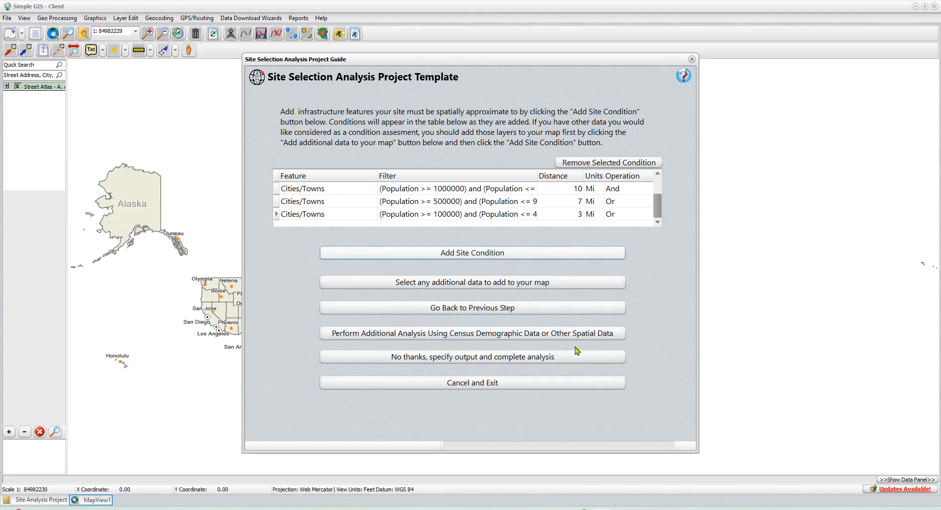
Step: Add a Motorways/free ways site condition that considers only interchanges, within 0.1 miles
left_click(463, 253)
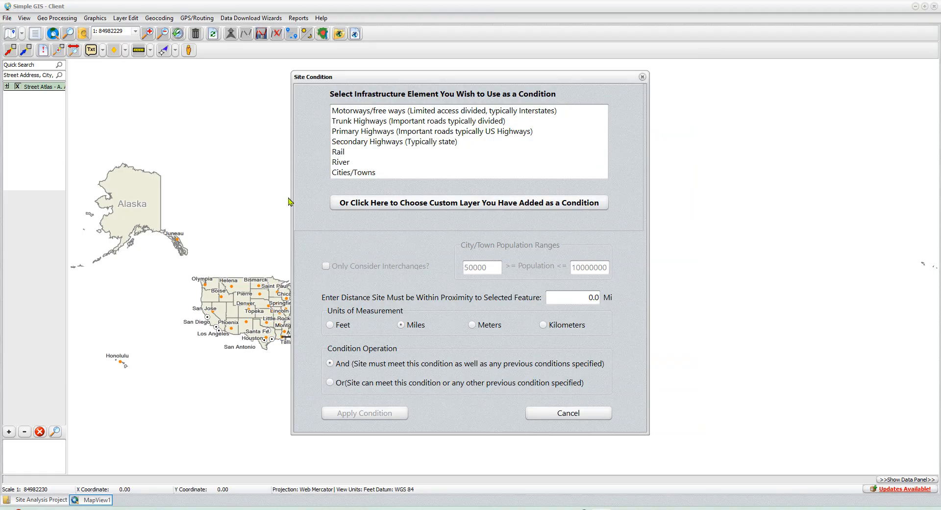
left_click(392, 113)
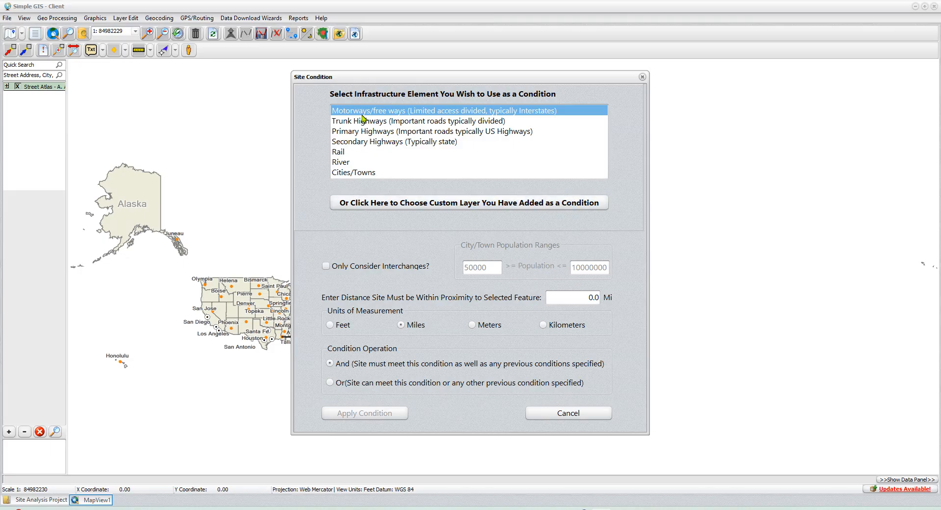
left_click(326, 267)
left_click(565, 298)
type("0.1")
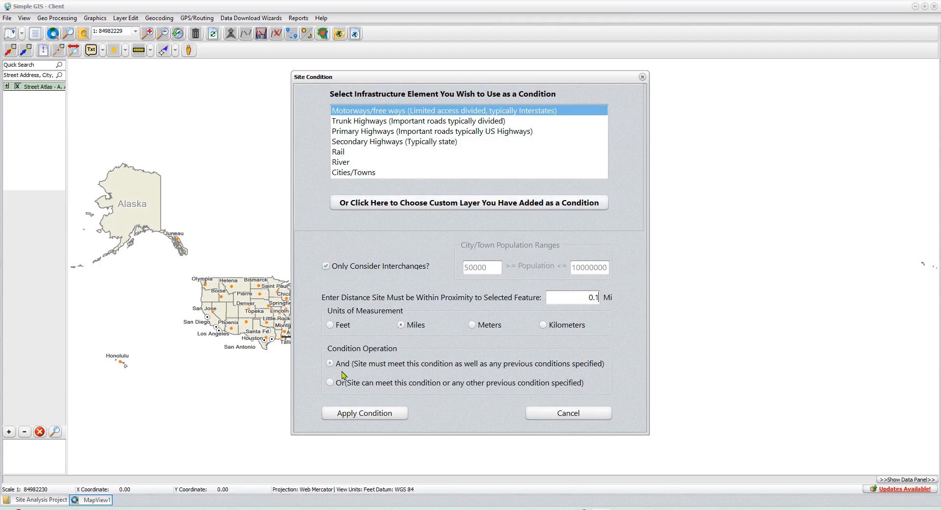
left_click(379, 414)
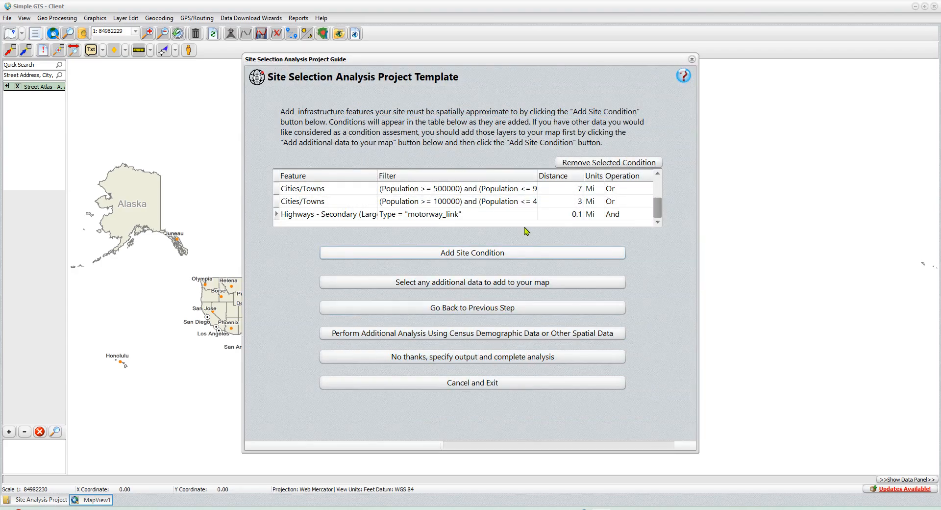
Step: Review the site conditions and proceed to the additional analysis, opening its spatial analysis options after browsing the demographic queries
scroll(618, 205, "up", 3)
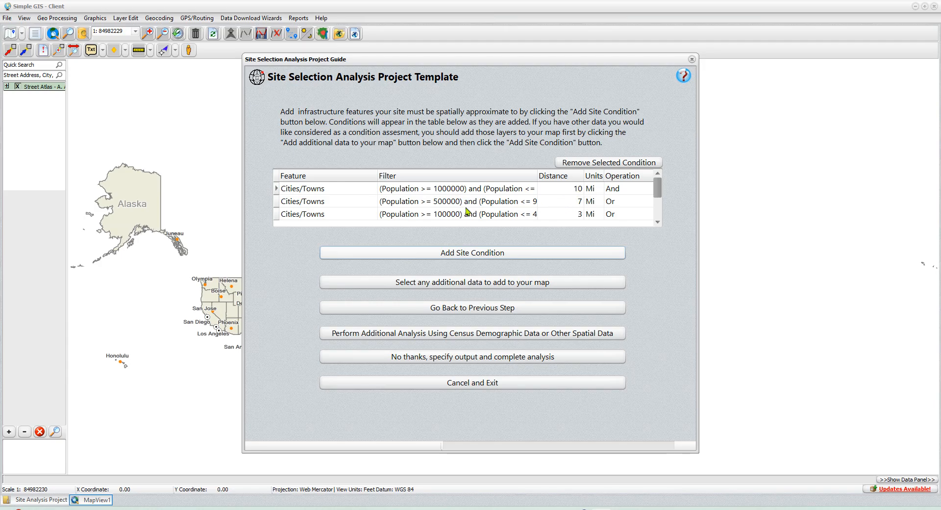
scroll(465, 209, "down", 1)
scroll(550, 203, "down", 1)
scroll(550, 203, "down", 1)
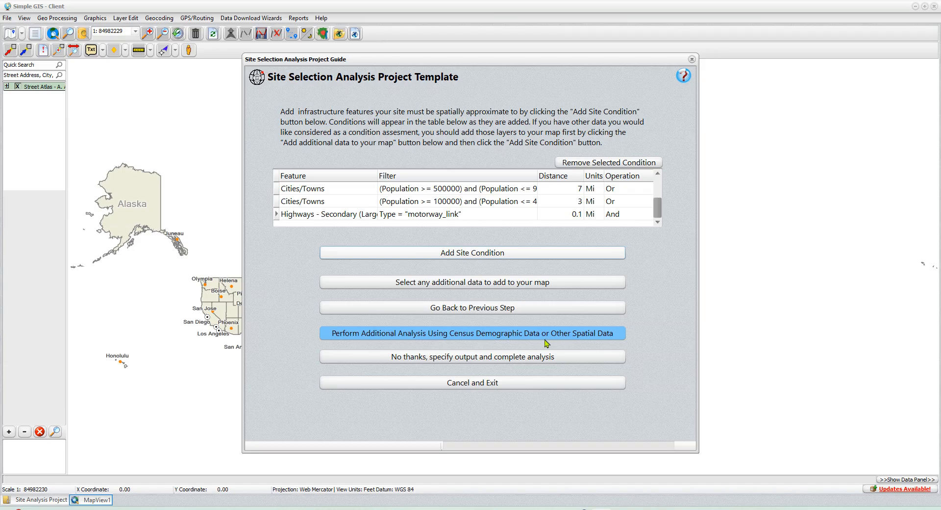
left_click(478, 336)
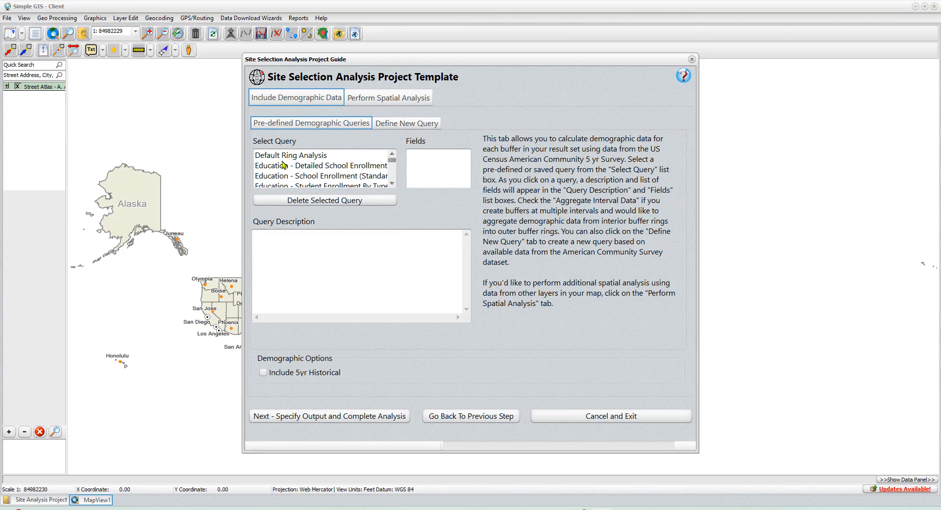
scroll(284, 169, "down", 10)
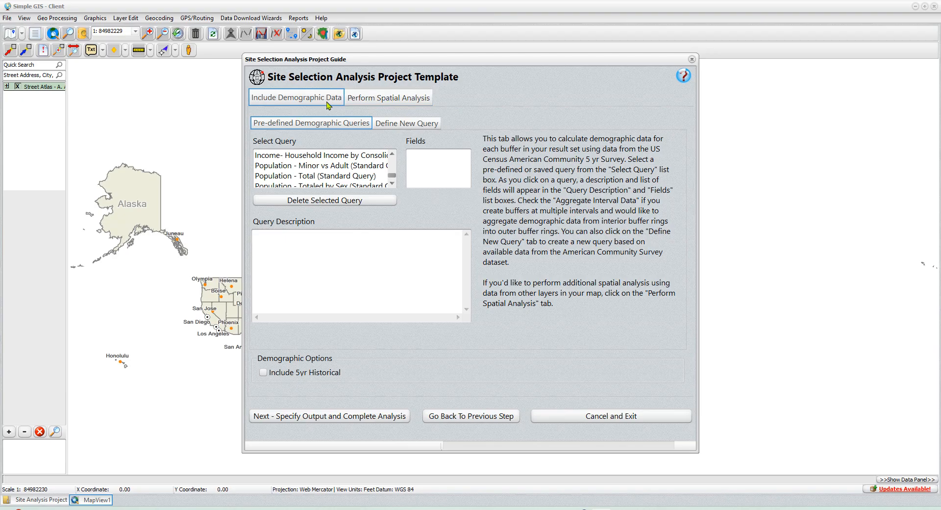
left_click(393, 101)
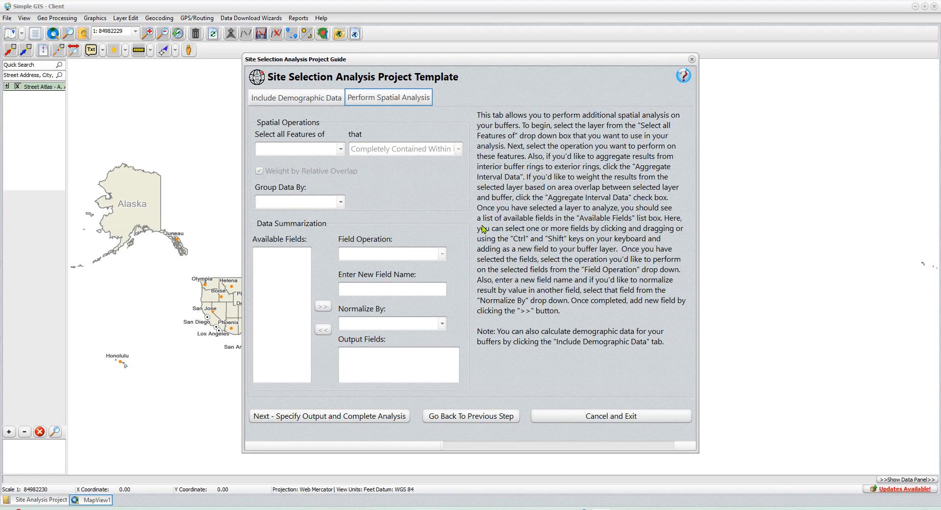
Step: Set the spatial operation to Points of Interest completely contained within the buffers, with the data grouped by POI_Type
left_click(310, 152)
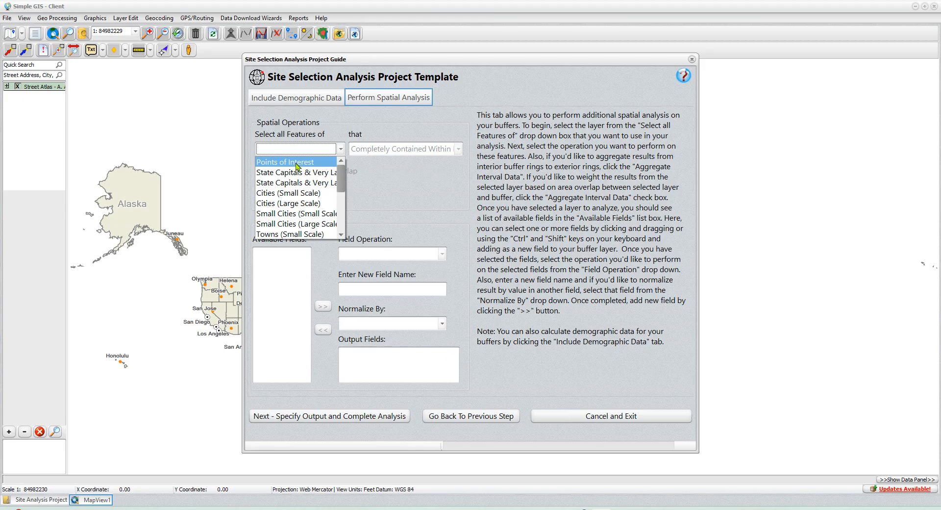
left_click(294, 165)
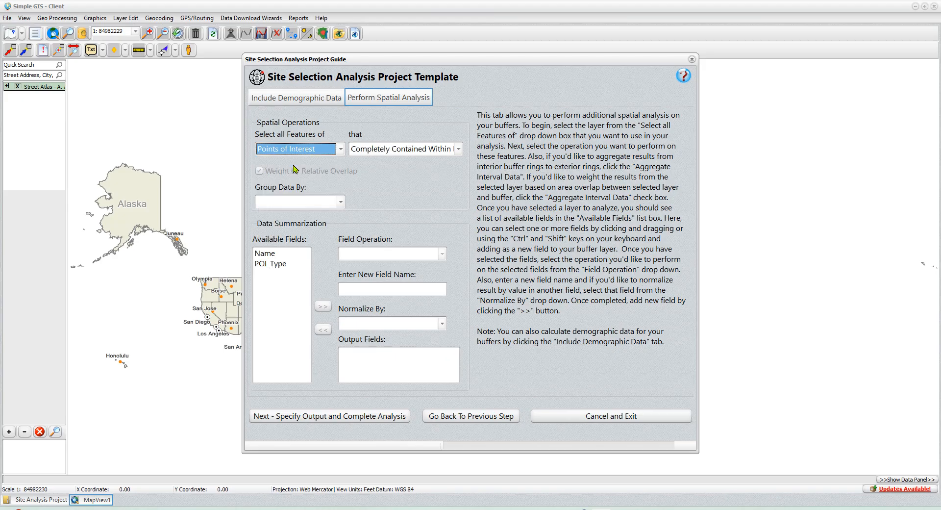
left_click(401, 151)
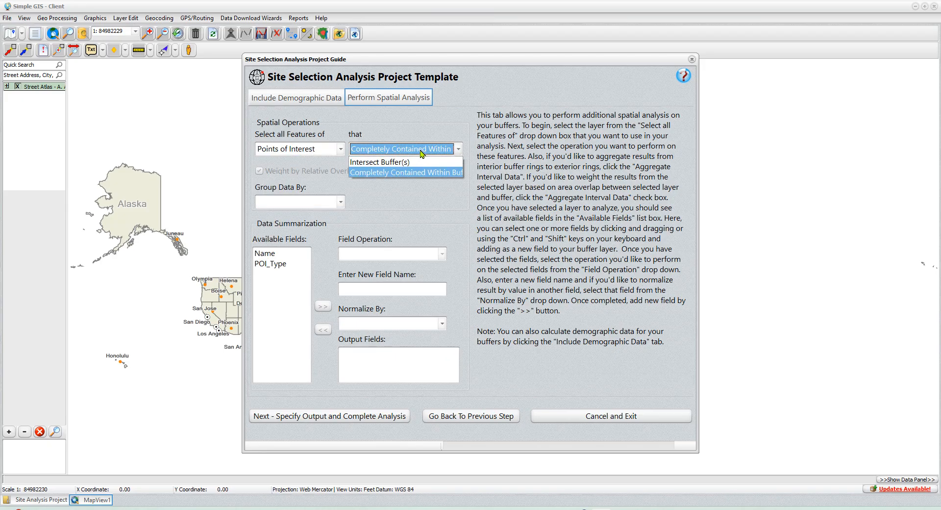
left_click(392, 175)
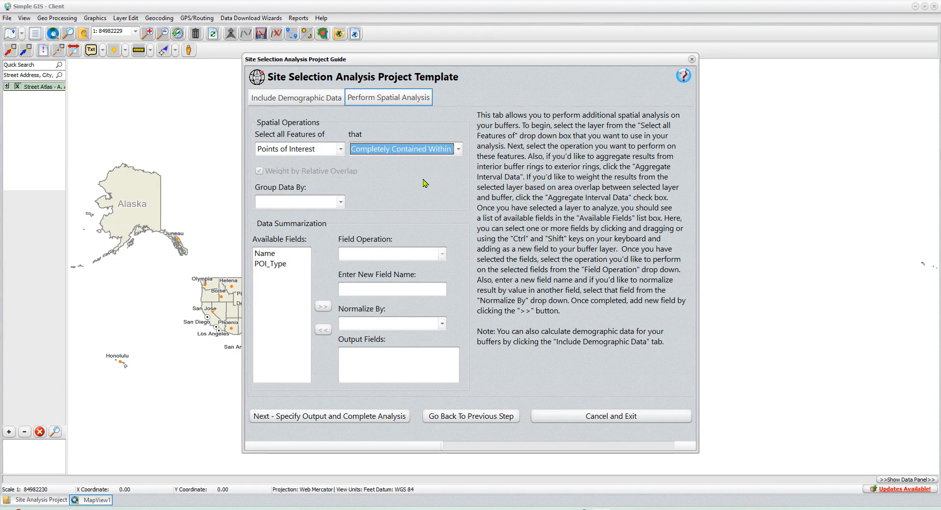
left_click(303, 202)
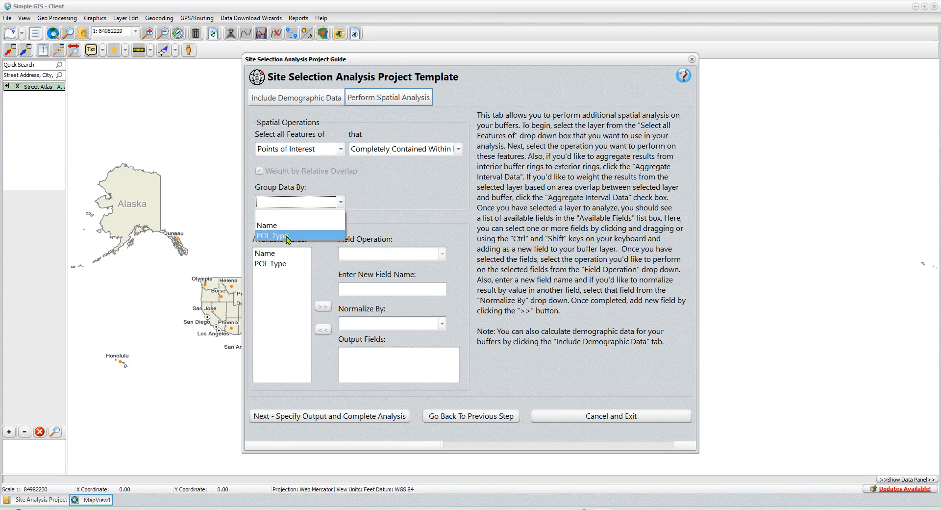
left_click(287, 236)
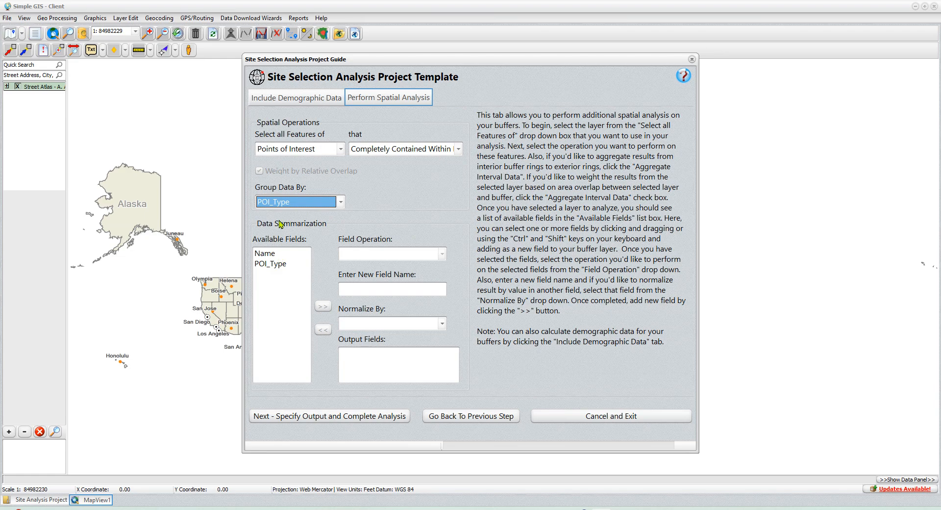
Step: Add an output field named CountofPOI that applies the Count operation to the POI_Type field
left_click(278, 265)
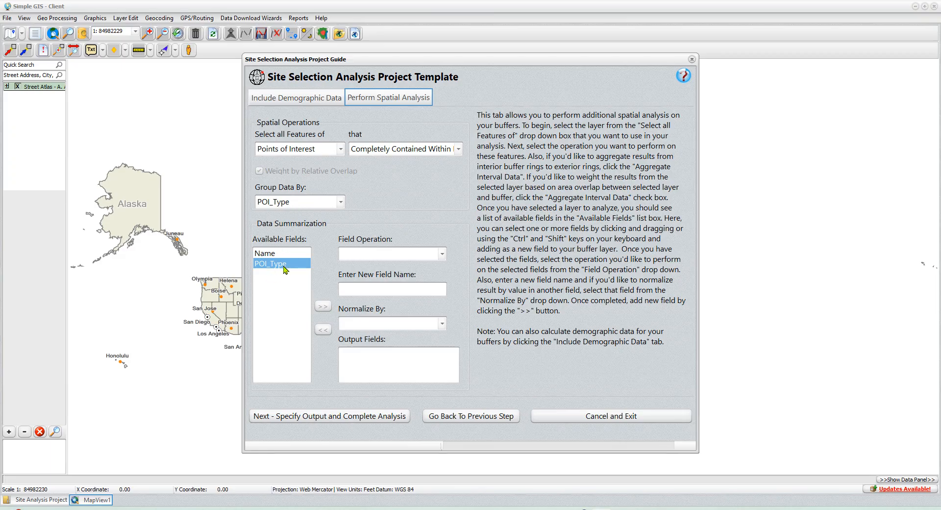
left_click(366, 255)
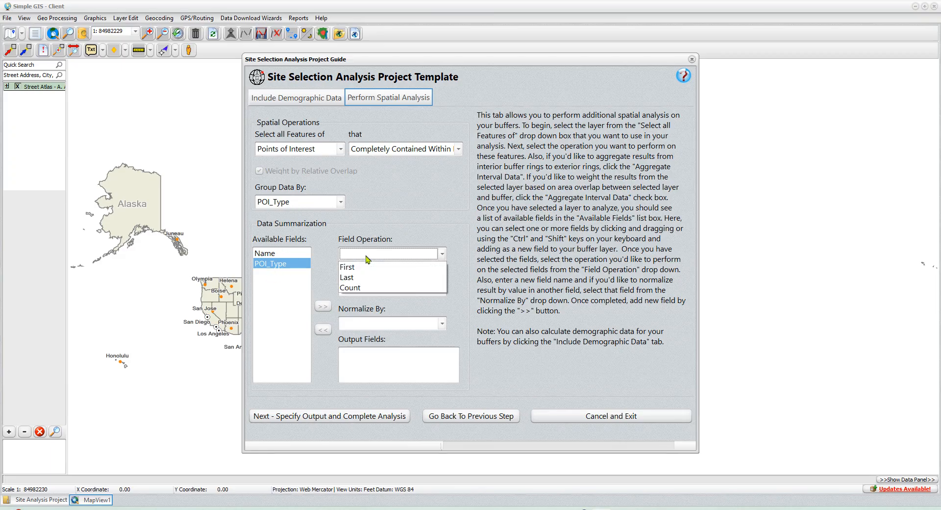
left_click(361, 288)
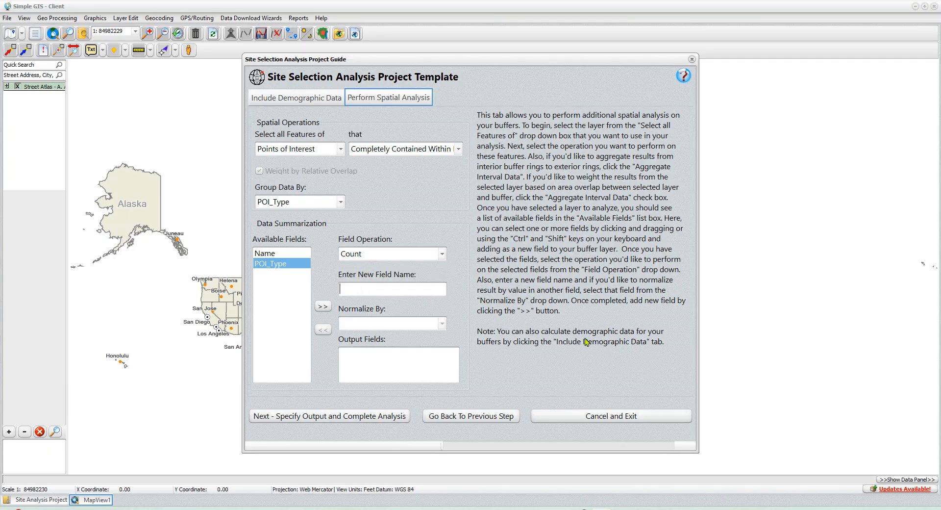
type("CountofPOI")
left_click(323, 308)
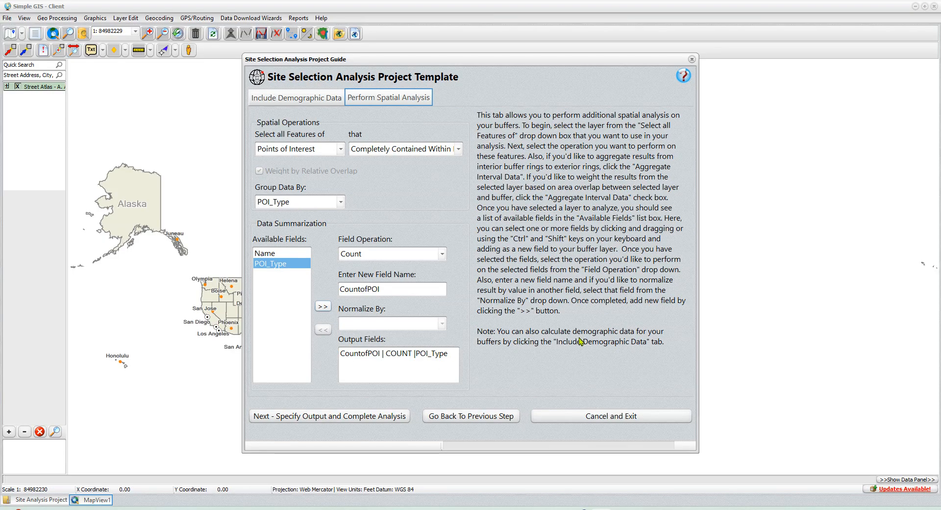
Step: Proceed to the output settings, name the new layer SiteAnalysis and start the analysis
left_click(342, 416)
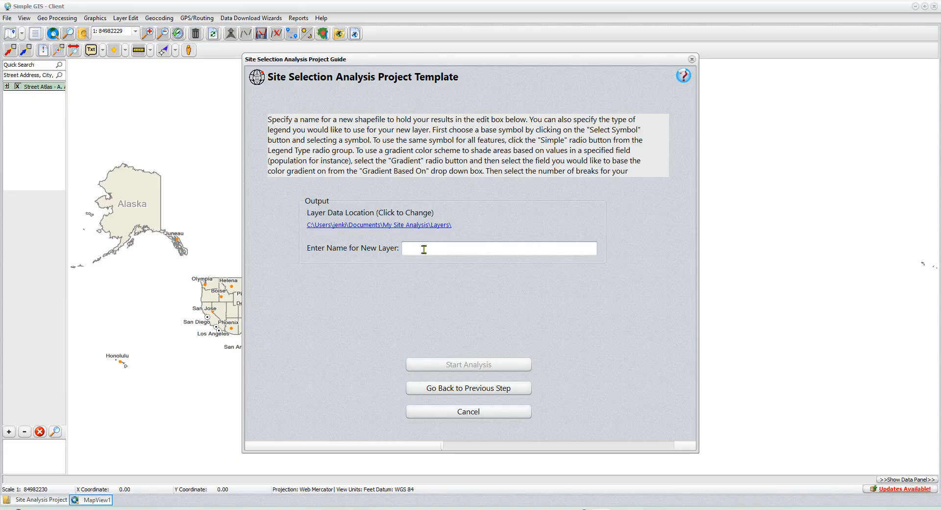
type("SiteAnalysis")
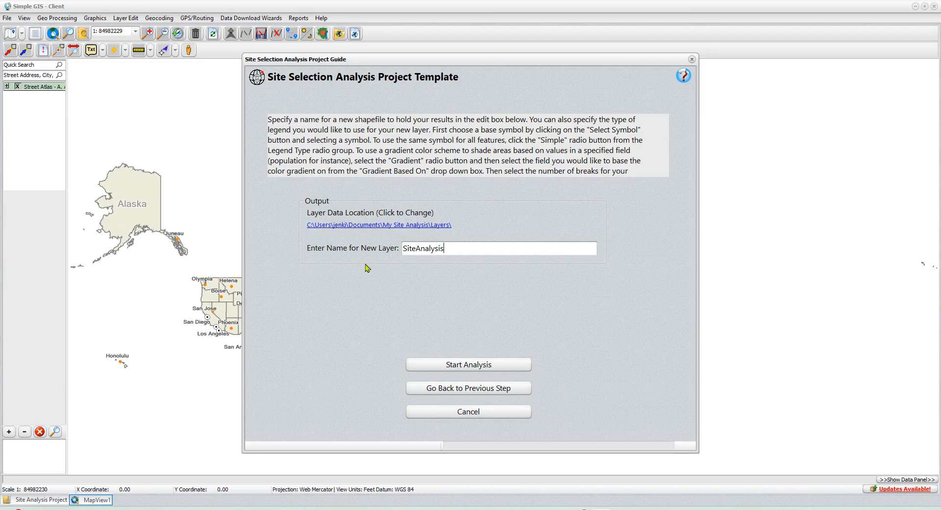
left_click(462, 365)
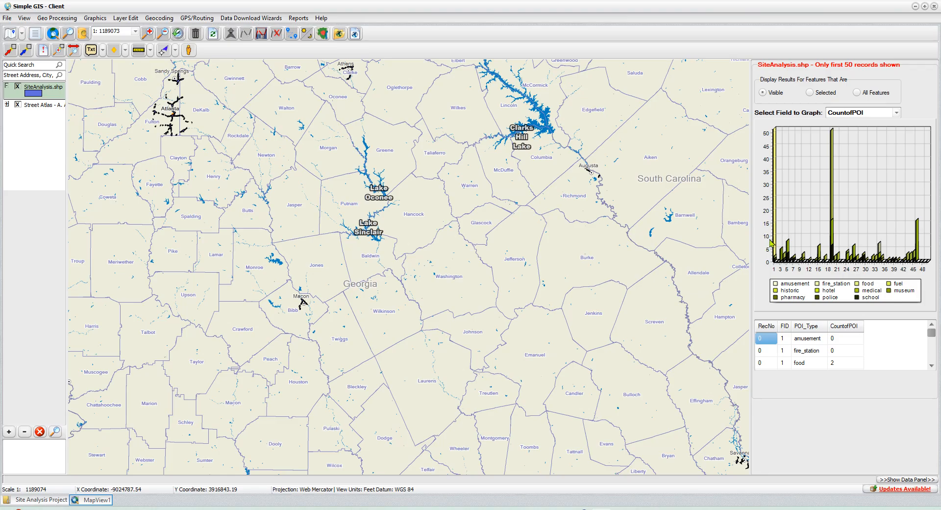
Step: Examine the CountofPOI graph for the visible sites, including those around Macon, and compare it with all features
mouse_move(832, 201)
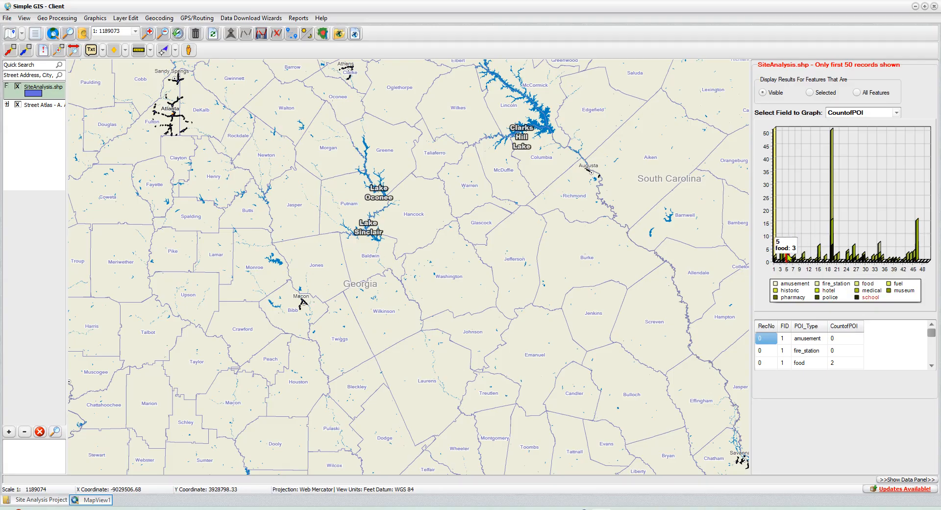
mouse_move(781, 239)
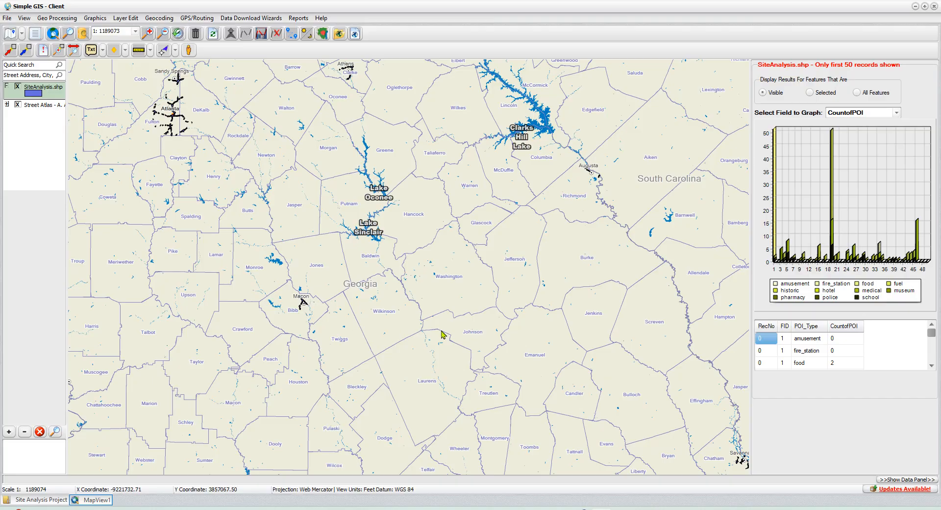
left_click(58, 50)
left_click_drag(284, 288, 329, 332)
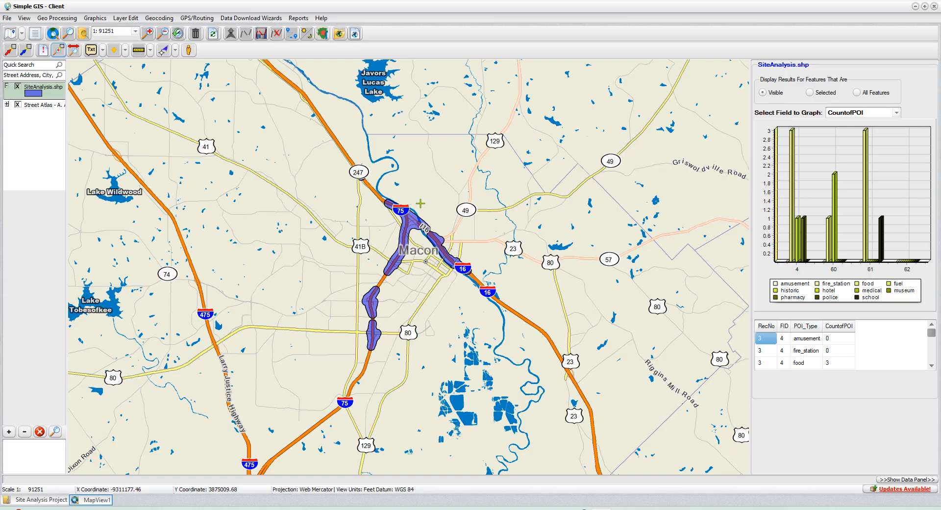
mouse_move(791, 174)
left_click(858, 93)
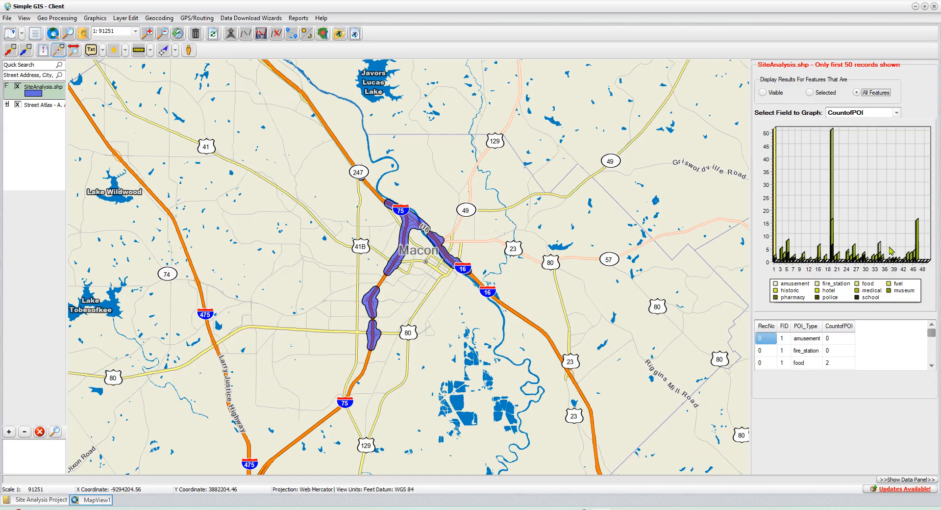
mouse_move(914, 263)
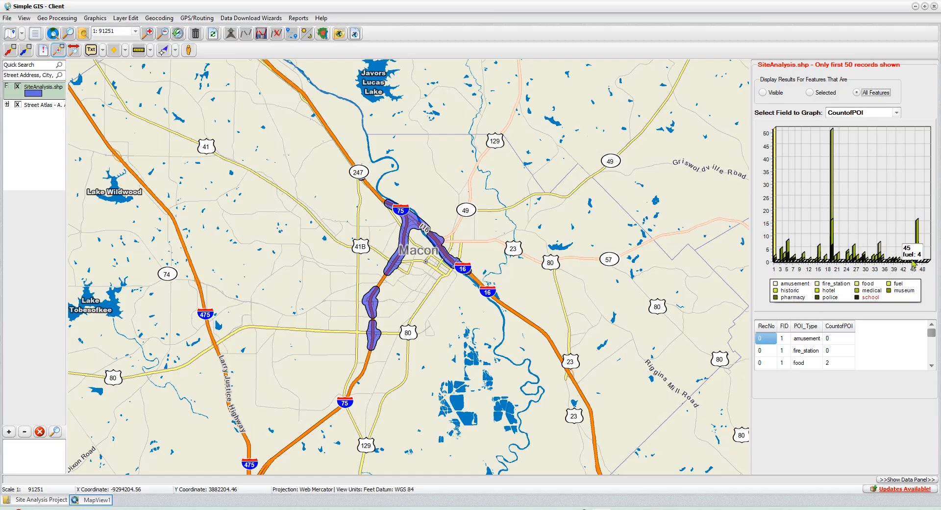
Step: Limit the displayed results to selected features and select the southernmost Macon site on the SiteAnalysis layer
left_click(808, 93)
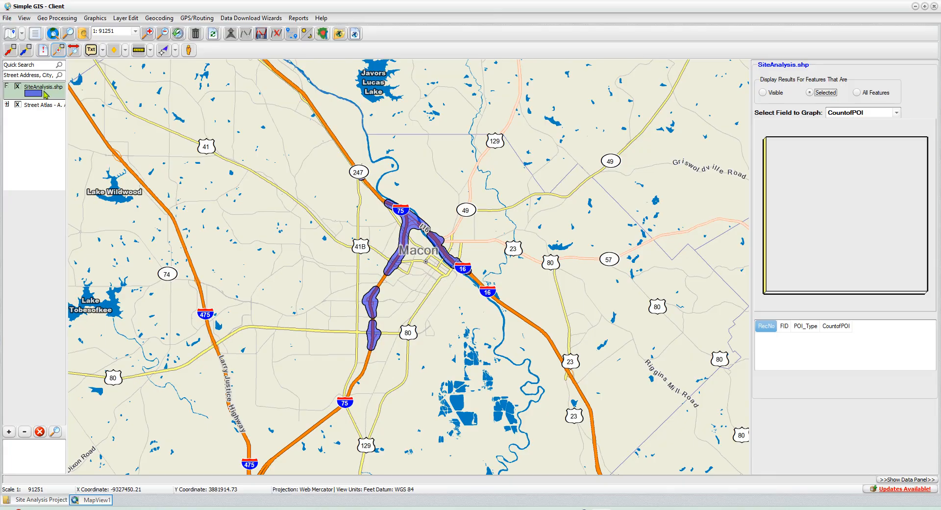
left_click(44, 106)
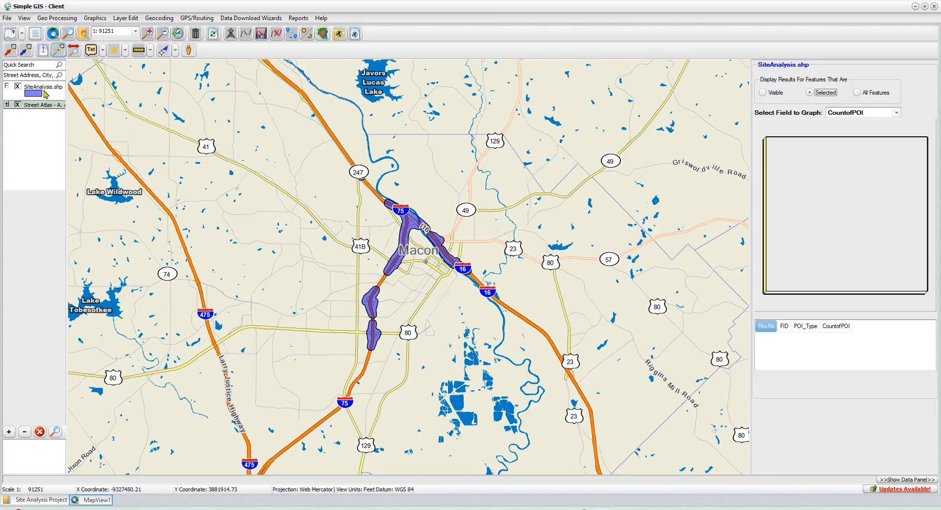
left_click(45, 92)
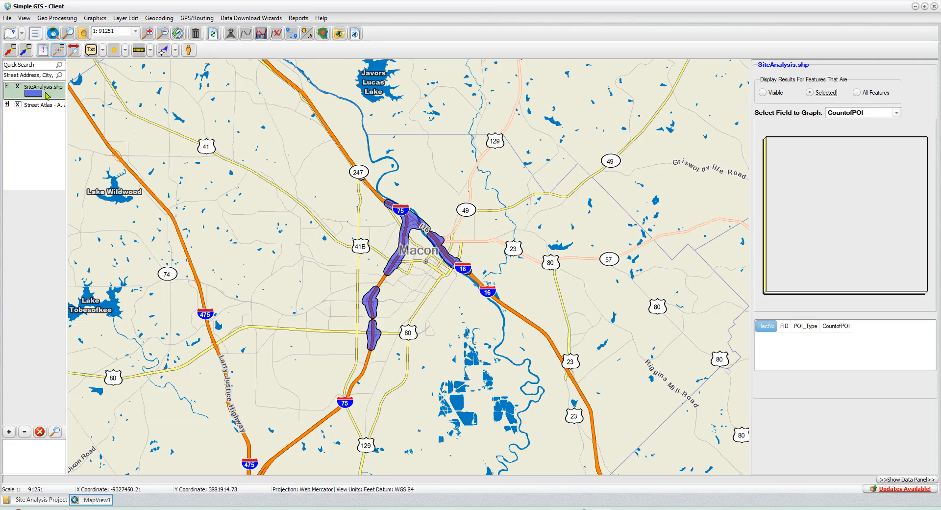
left_click(26, 52)
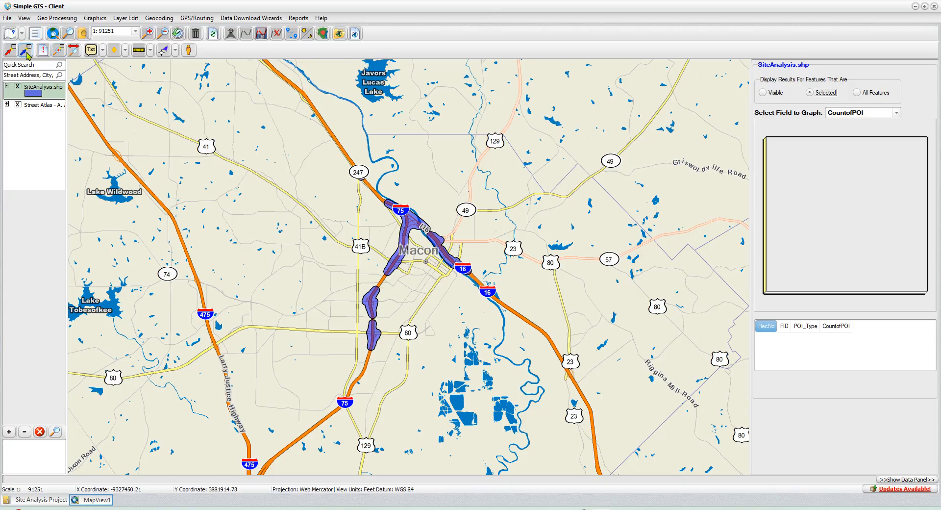
left_click(370, 338)
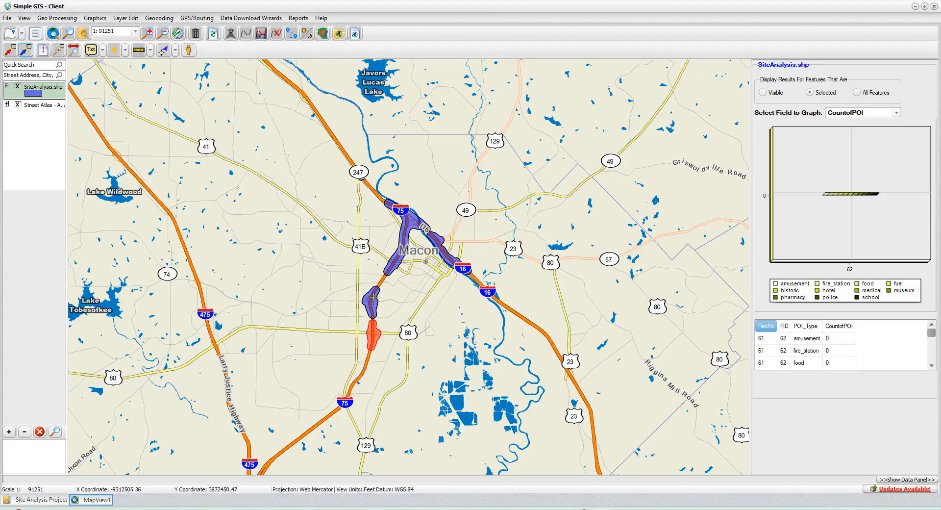
Step: Select the middle and the northern Macon site one after the other and examine their point-of-interest counts by type
left_click(370, 304)
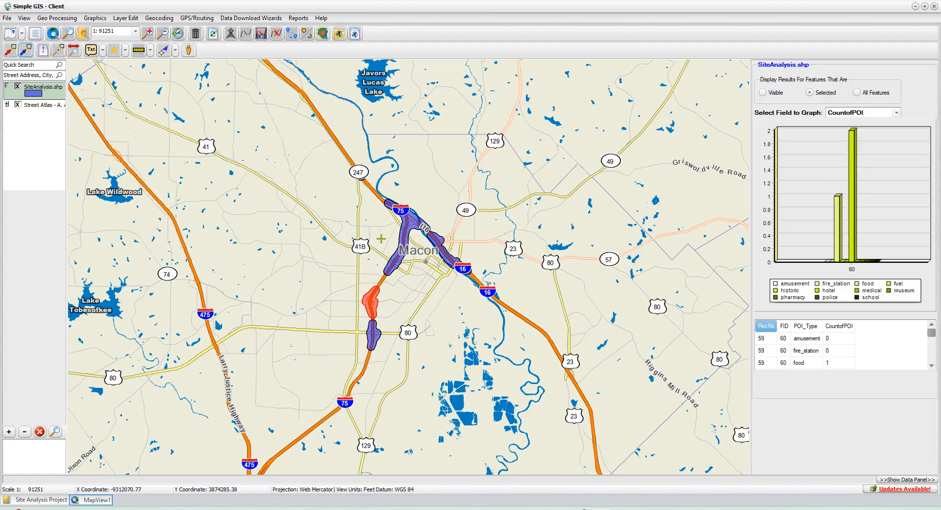
mouse_move(853, 216)
mouse_move(838, 234)
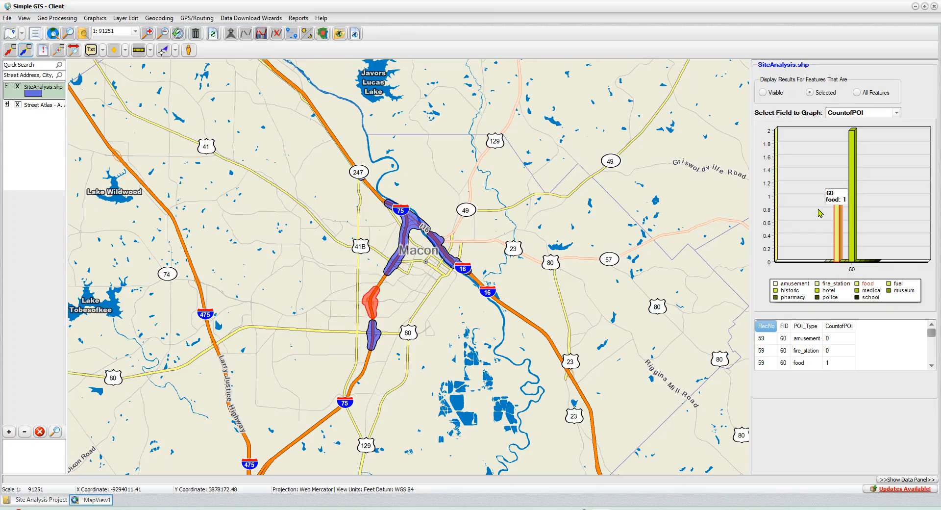
left_click(408, 227)
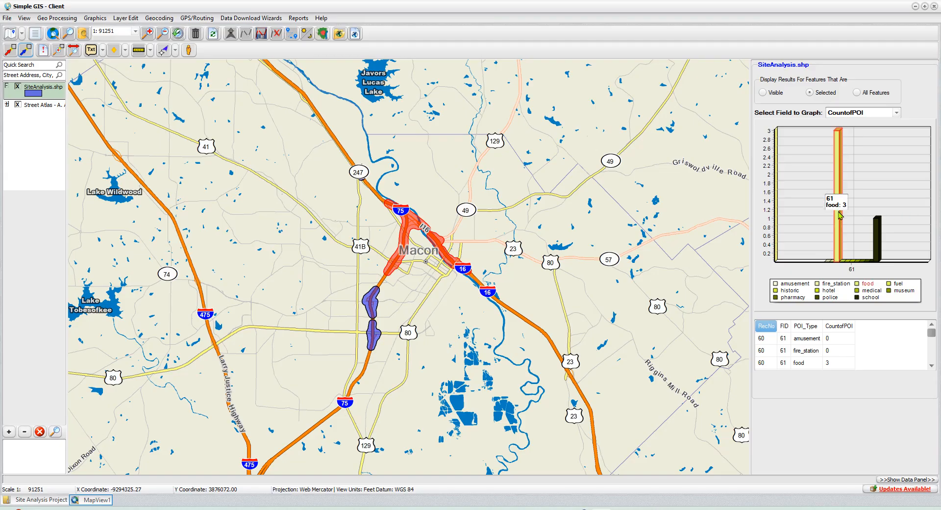
mouse_move(882, 240)
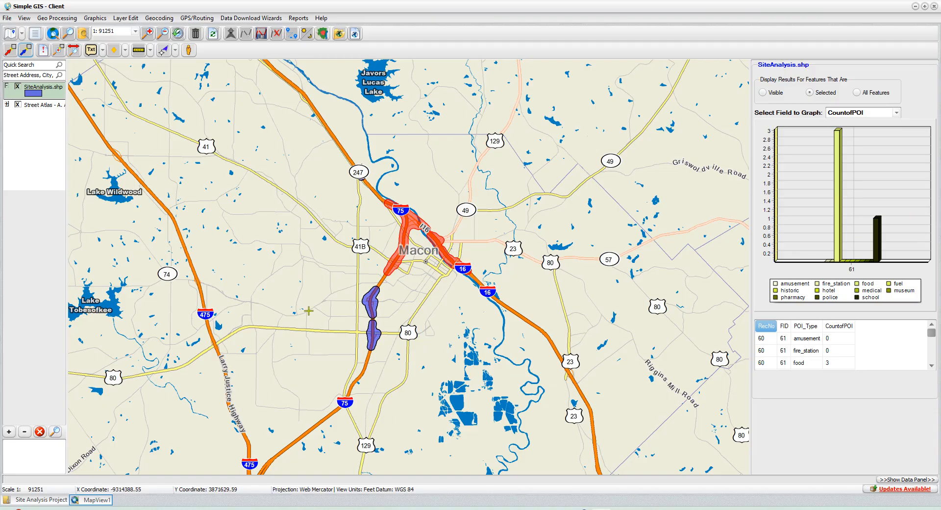
Step: Display results for visible features again and examine the graphed counts by point-of-interest type for the sites around Atlanta
left_click(763, 92)
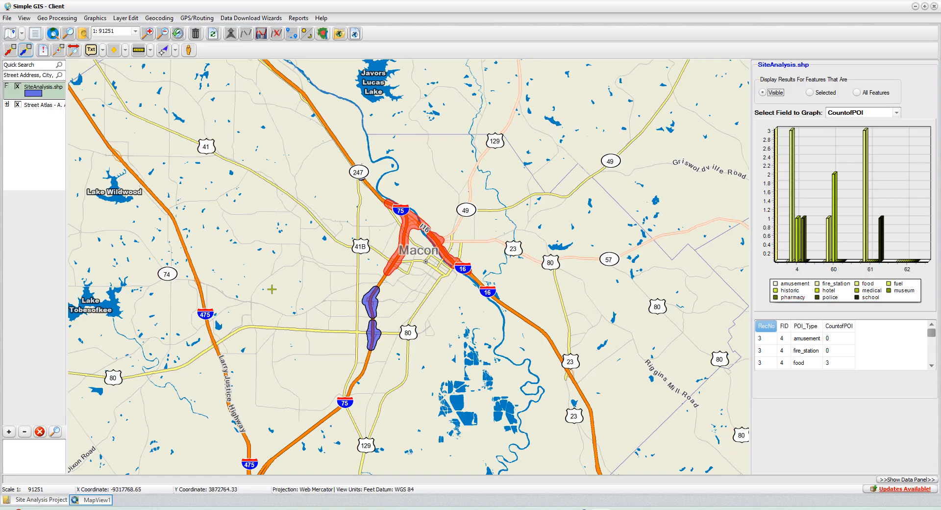
scroll(284, 294, "down", 2)
scroll(284, 302, "down", 2)
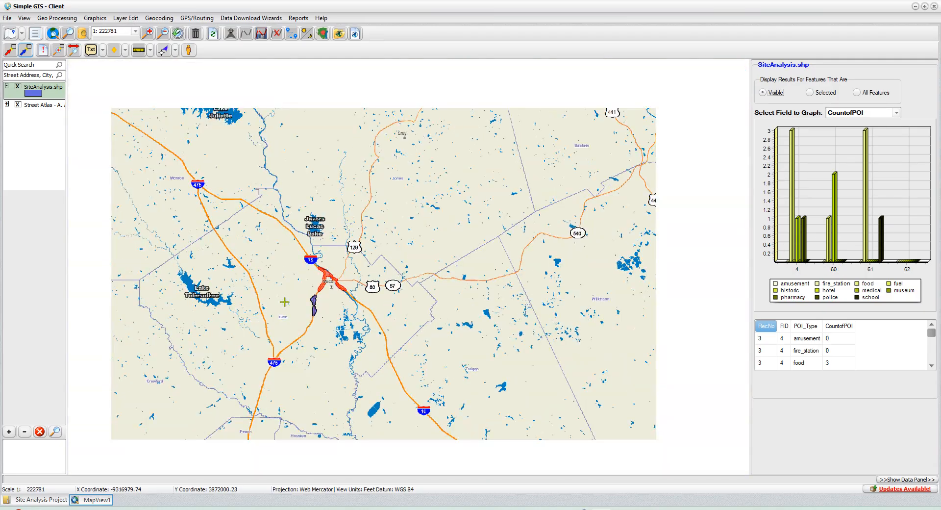
scroll(456, 325, "down", 2)
scroll(456, 325, "down", 1)
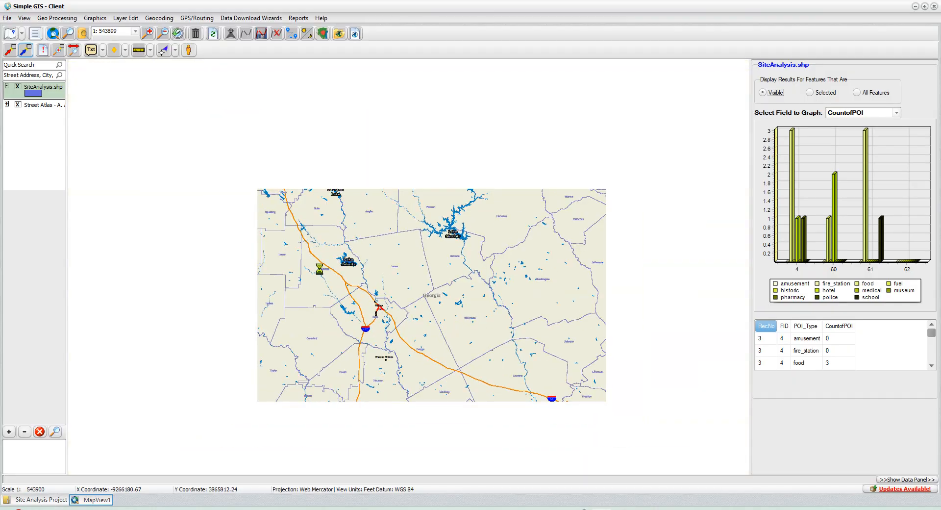
left_click_drag(306, 220, 422, 385)
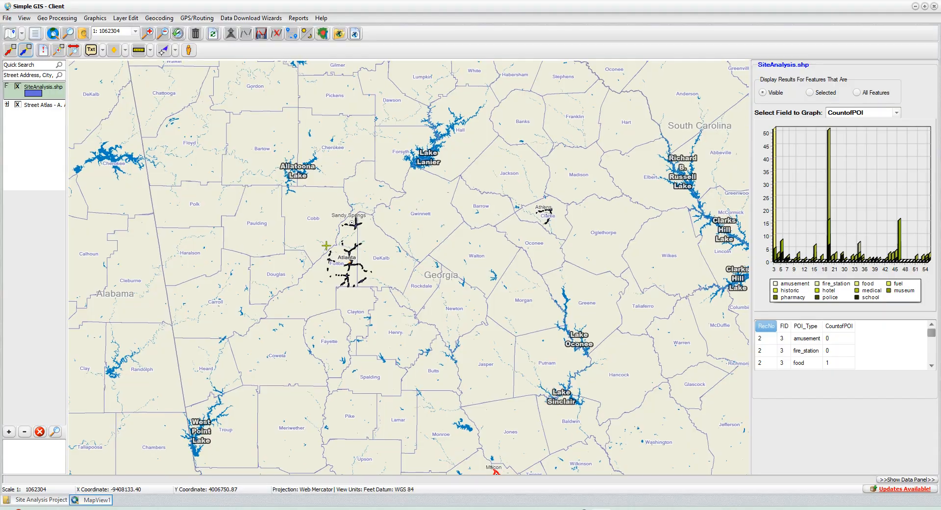
left_click_drag(325, 243, 363, 285)
scroll(390, 326, "up", 5)
scroll(390, 327, "up", 1)
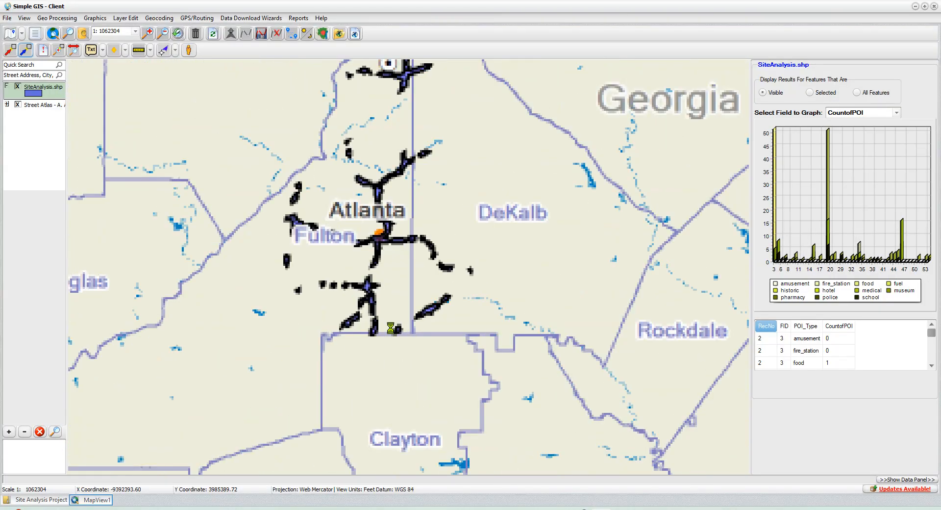
scroll(391, 316, "up", 4)
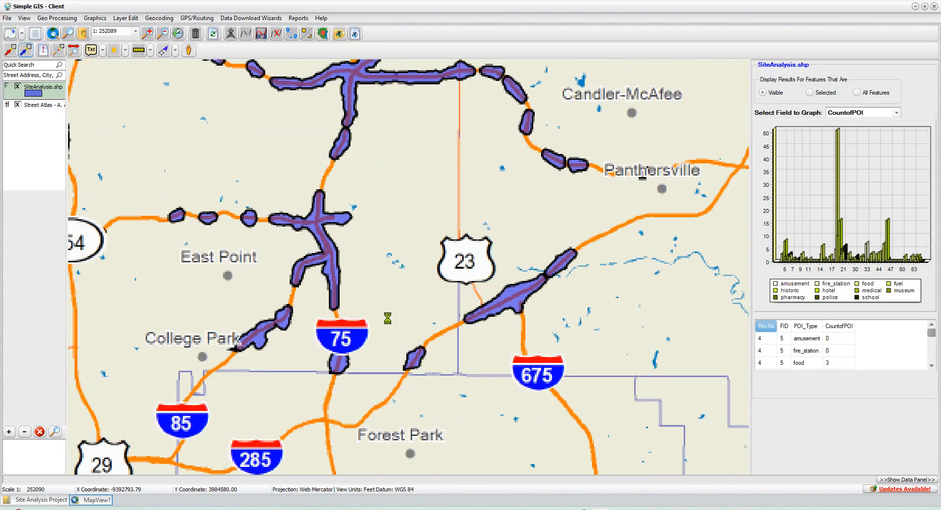
left_click_drag(387, 213, 409, 300)
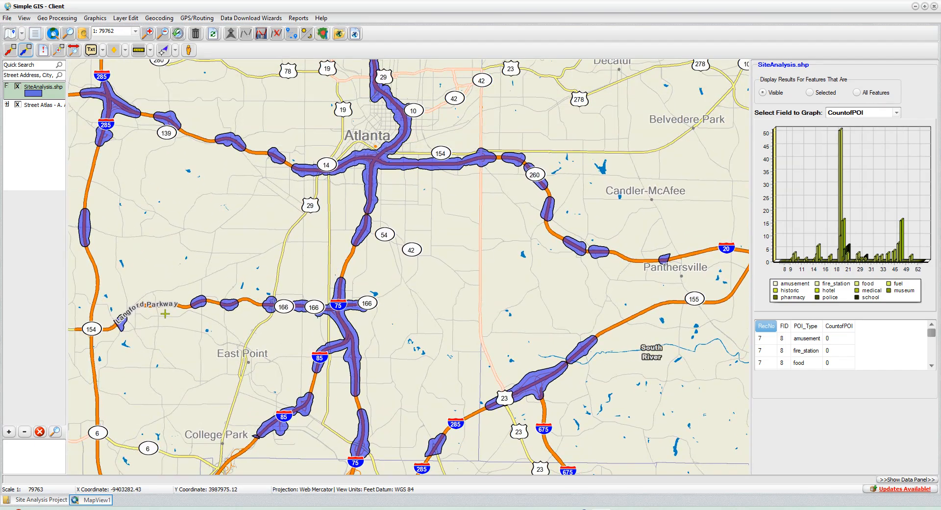
left_click_drag(180, 305, 294, 408)
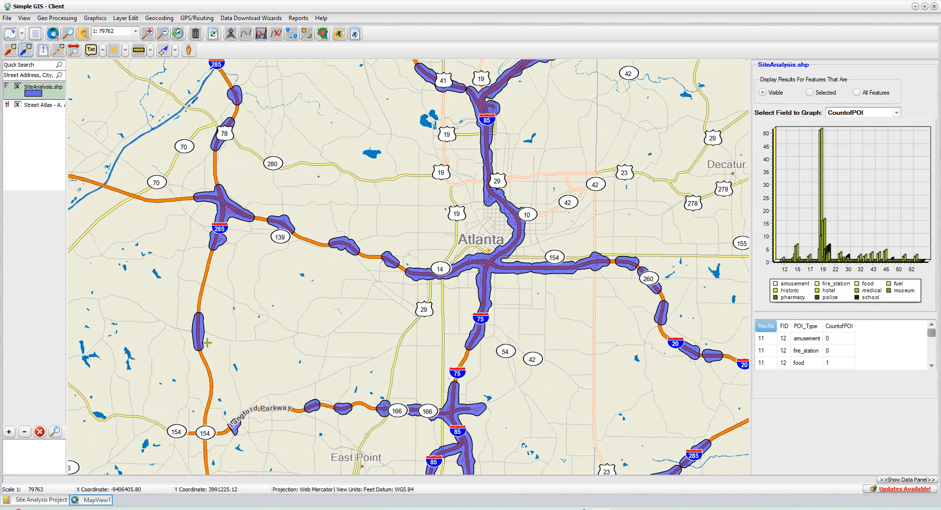
mouse_move(823, 194)
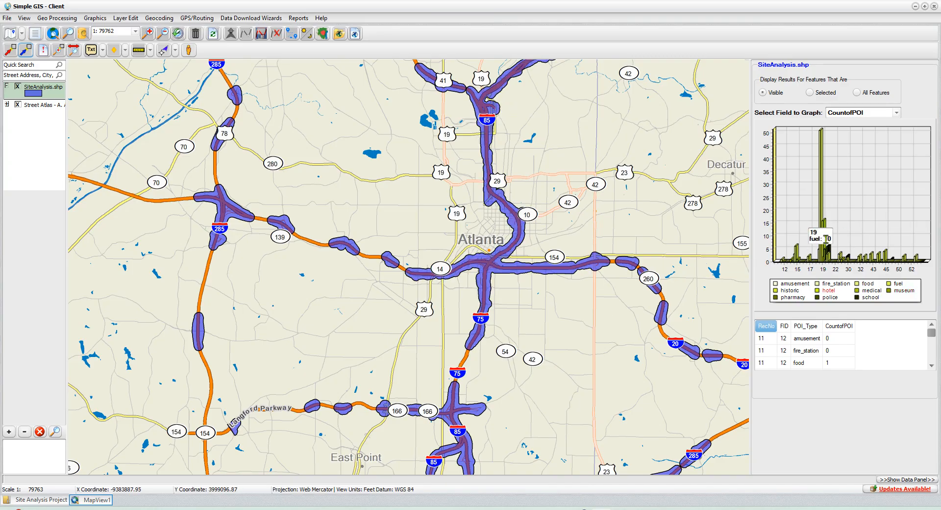
left_click(826, 242)
mouse_move(825, 236)
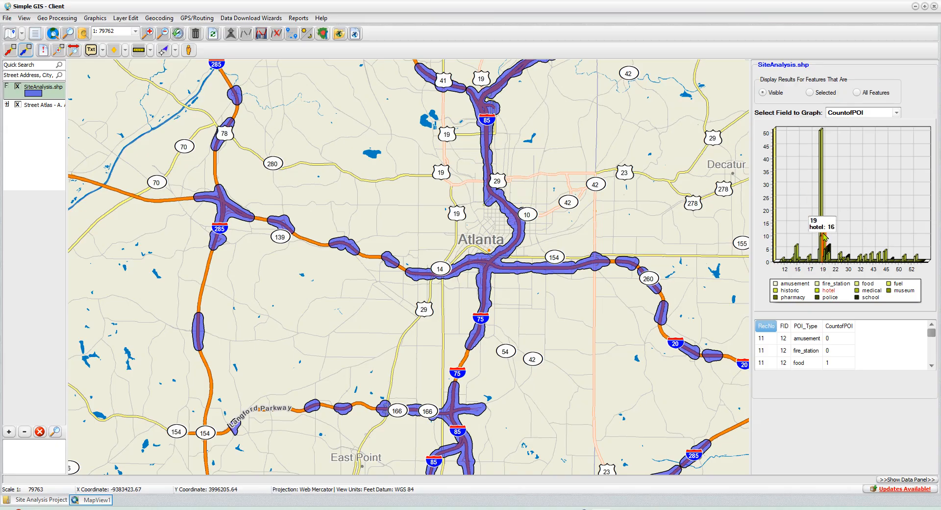